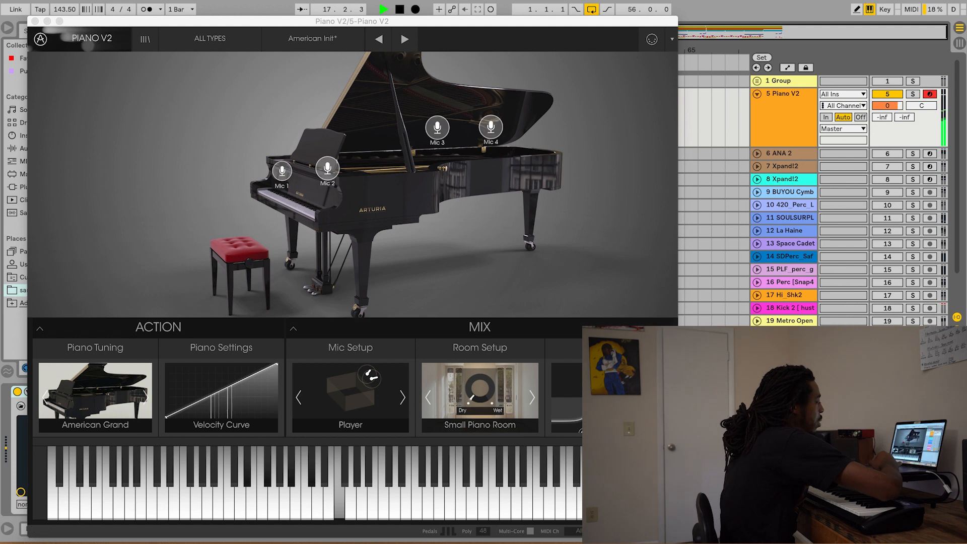
Enable RC-20 Retro Color on the Piano V2 track and replay the piano part from bar 9
left_click(34, 21)
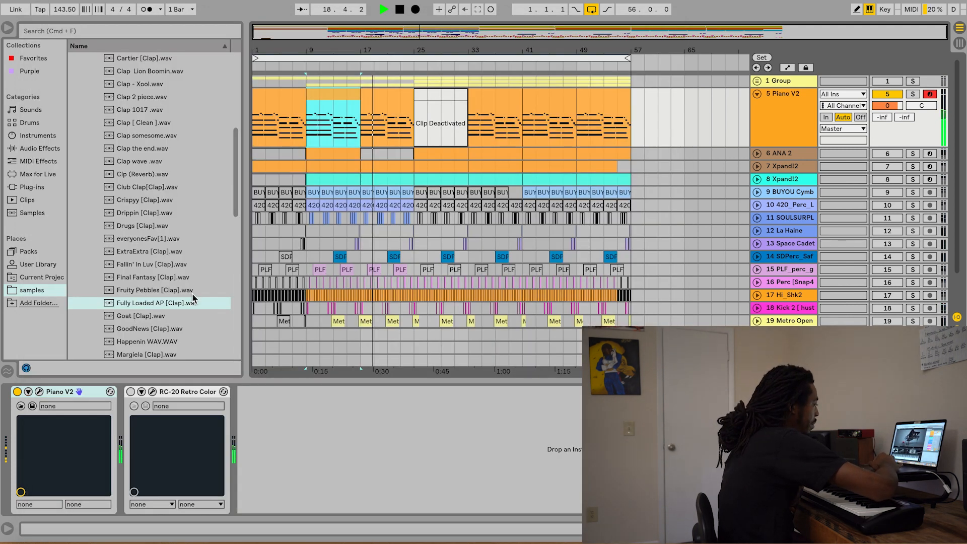
left_click(131, 391)
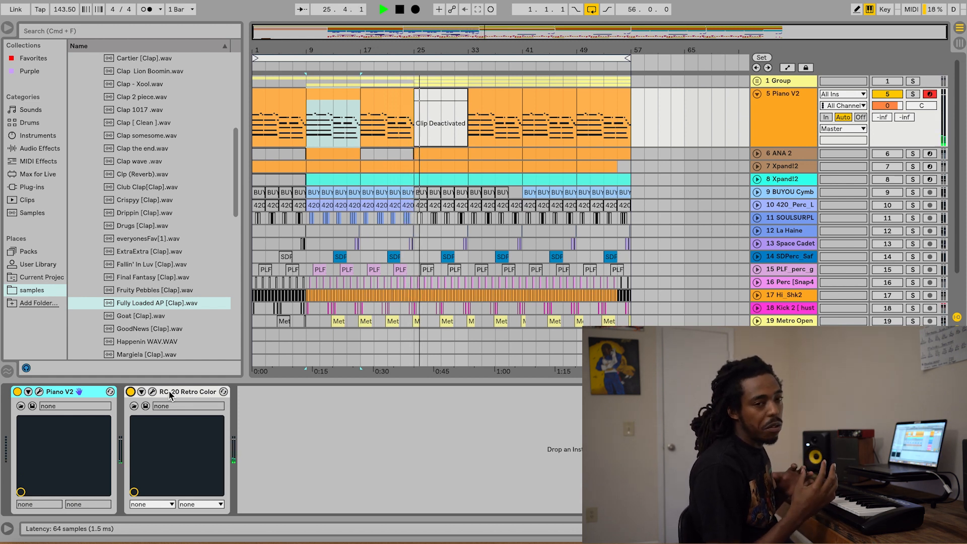
key("space")
key("space")
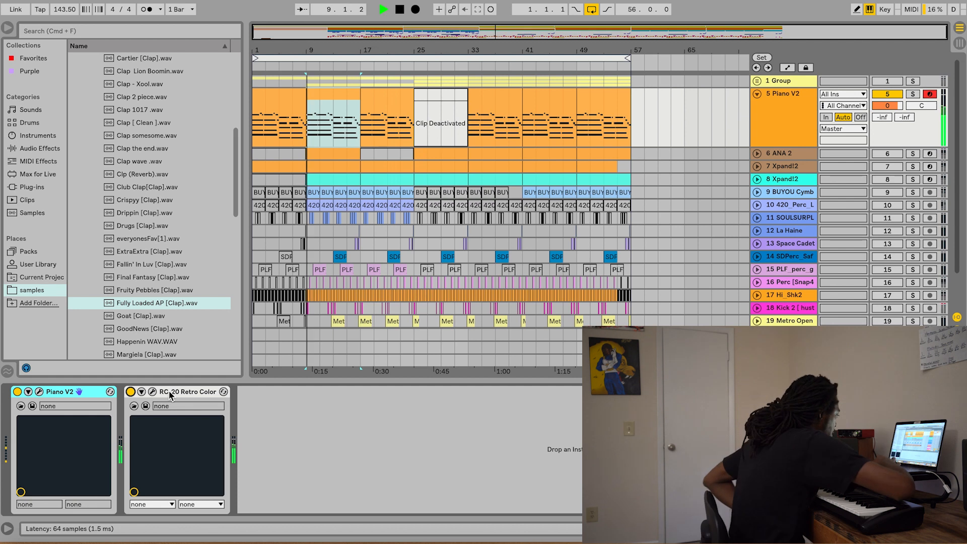
Review the RC-20 Retro Color effect's module settings and its EQ tone section, closing the plugin window when done
left_click(153, 391)
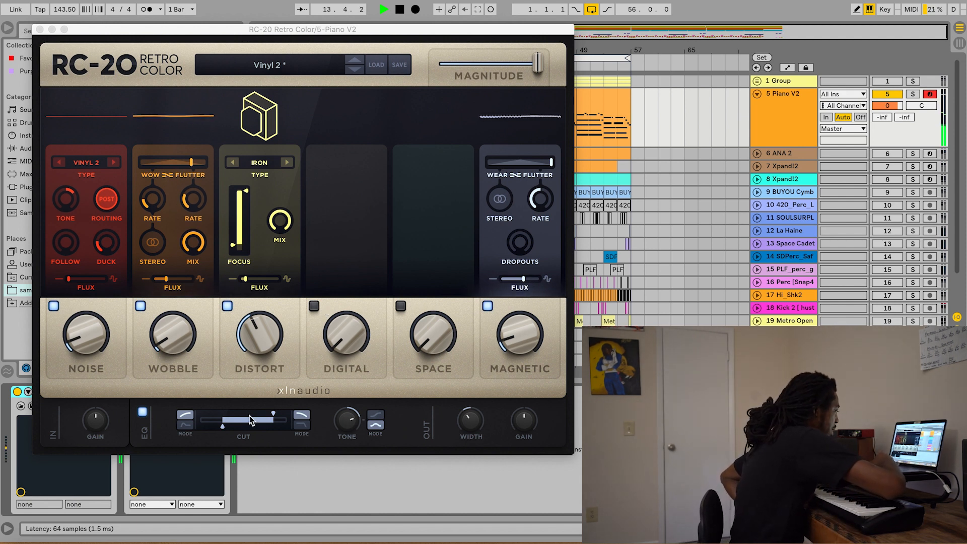
left_click(347, 429)
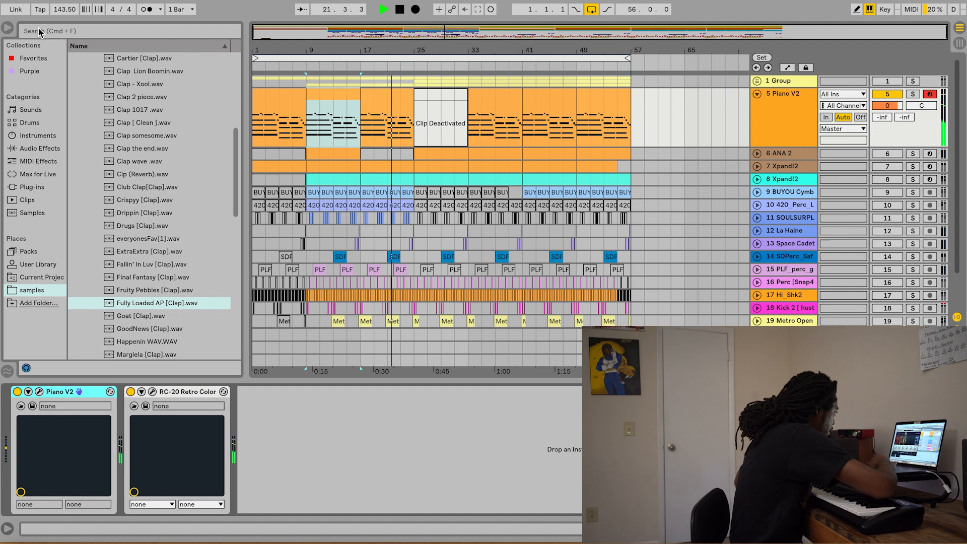
left_click(40, 30)
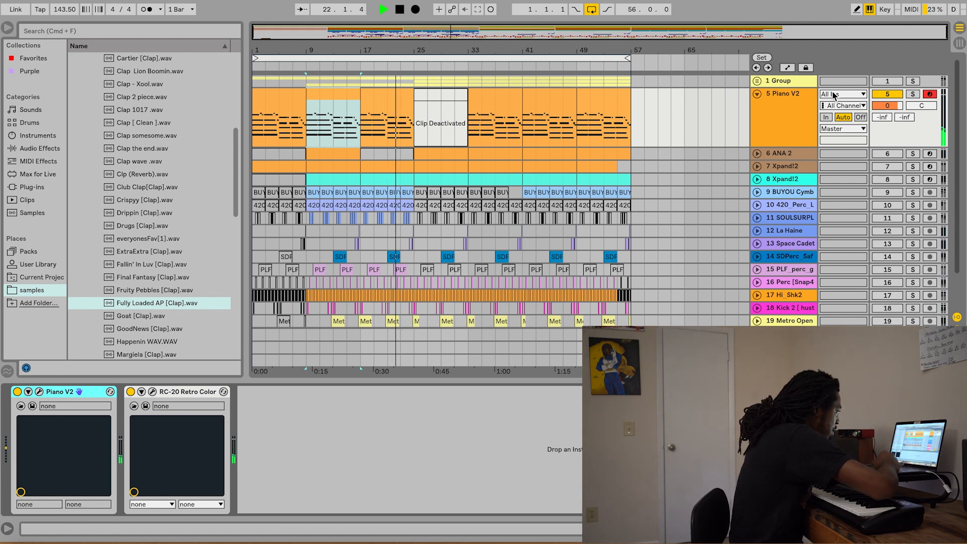
Collapse the Piano V2 track and expand ANA 2, selecting its clip from bar 9 to bar 17
left_click(757, 94)
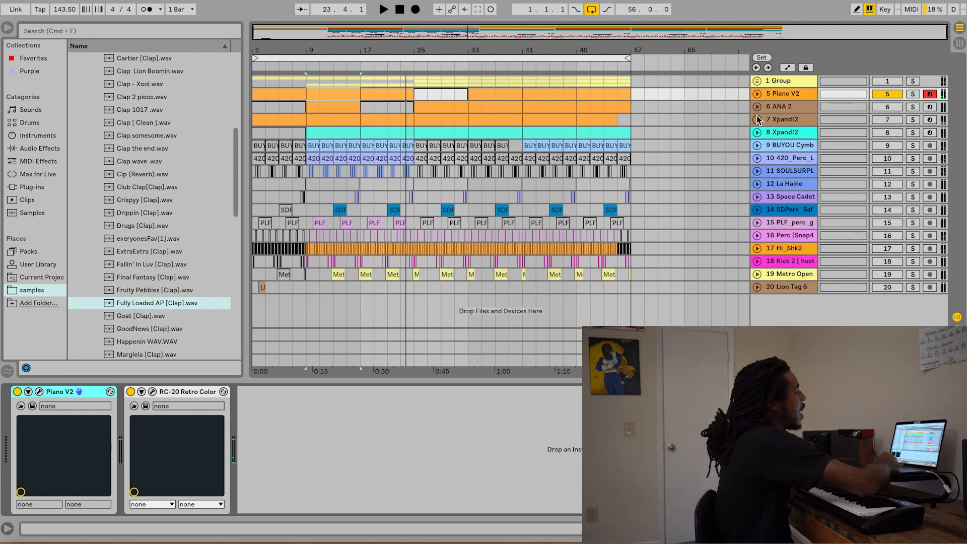
left_click(757, 107)
left_click(776, 137)
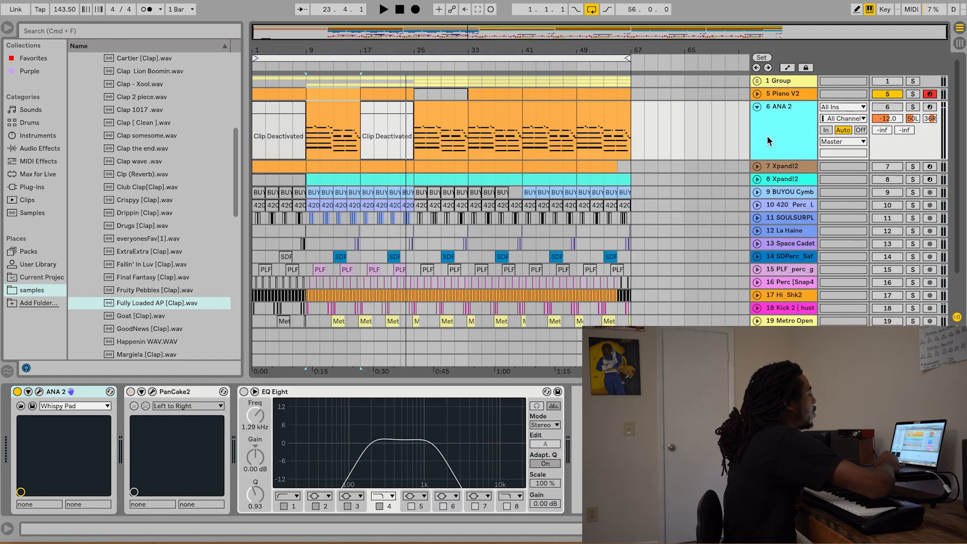
left_click(327, 114)
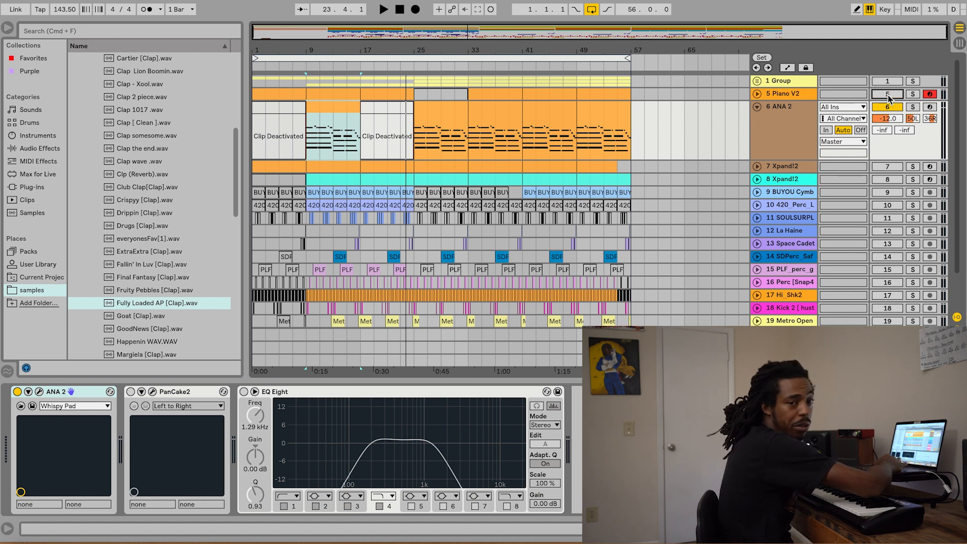
Audition the ANA 2 Whispy Pad without the piano, playing from bar 9 and restarting once before stopping
key("space")
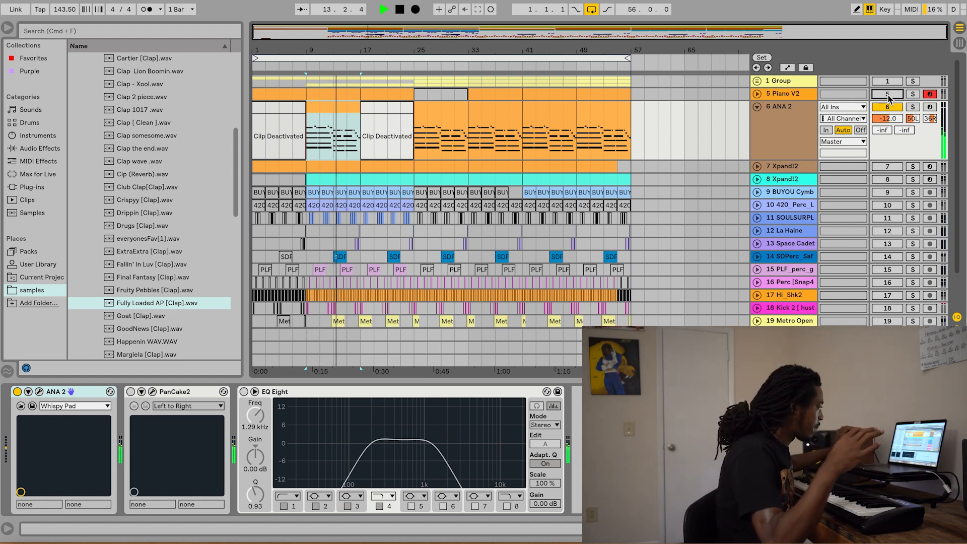
key("space")
key("space")
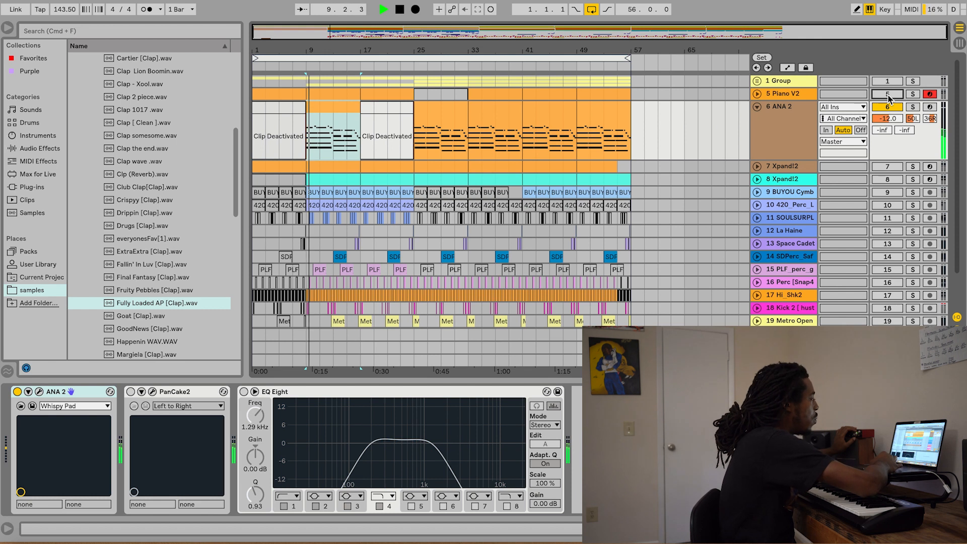
key("space")
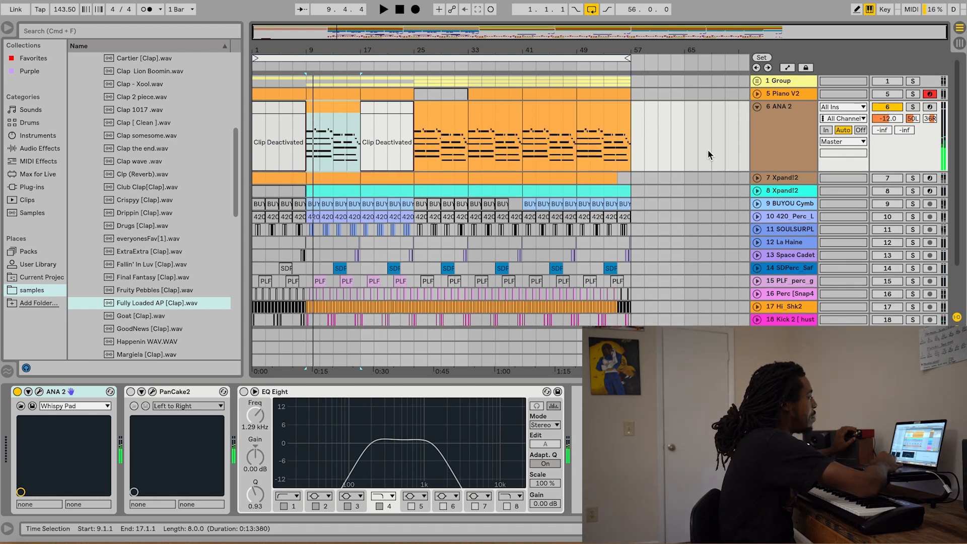
Enable PanCake2 on the ANA 2 track and inspect its panning wave, LFO and mix settings
scroll(673, 152, "down", 3)
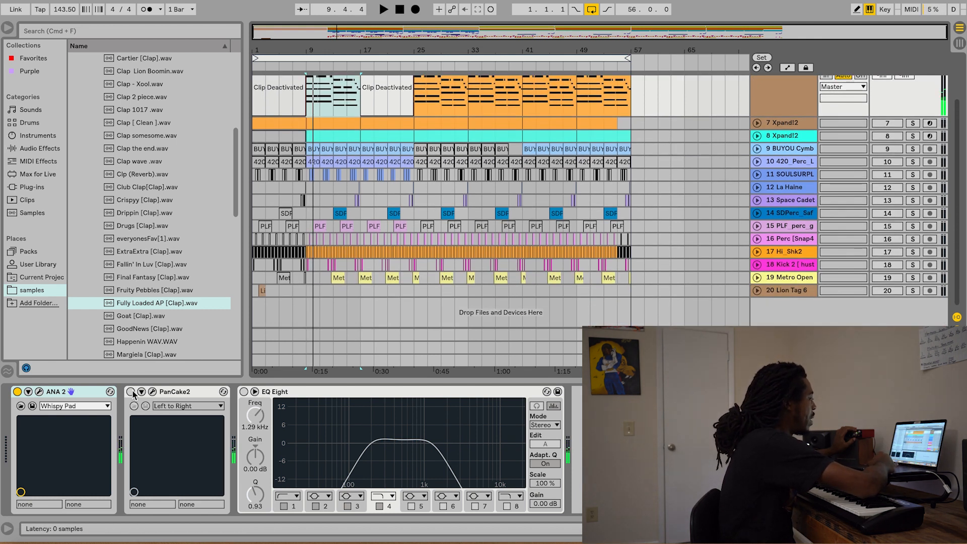
left_click(131, 392)
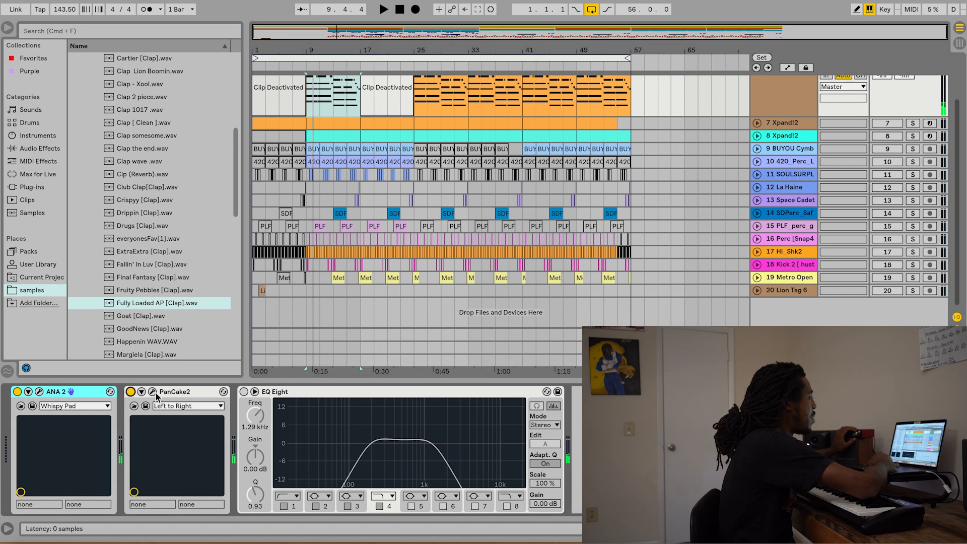
left_click(152, 391)
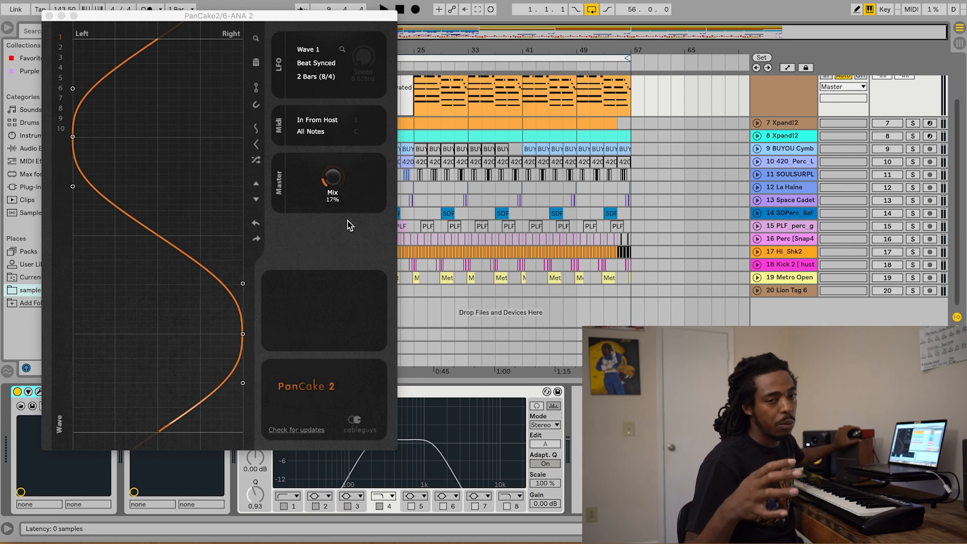
left_click(49, 16)
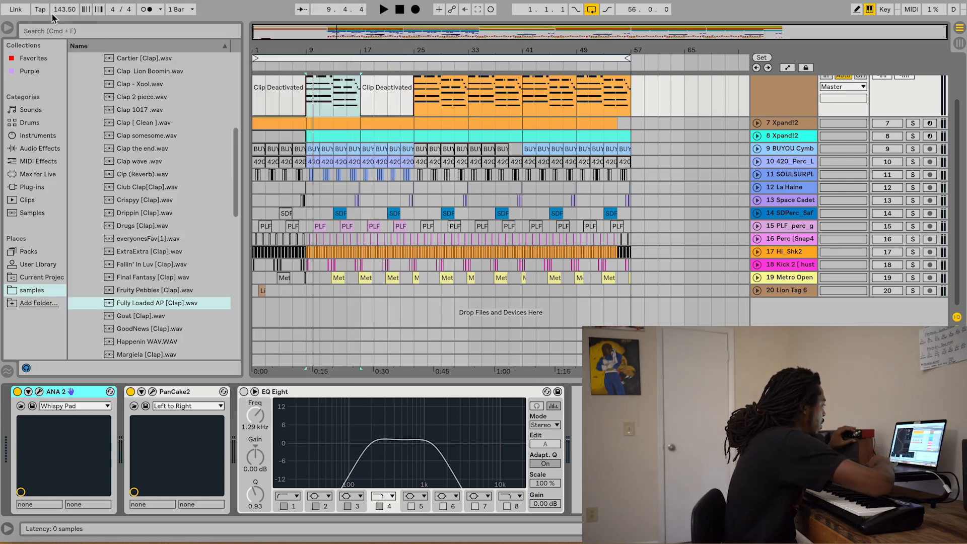
Enable EQ Eight on the ANA 2 track and play the pad together with the piano from bar 9
left_click(244, 391)
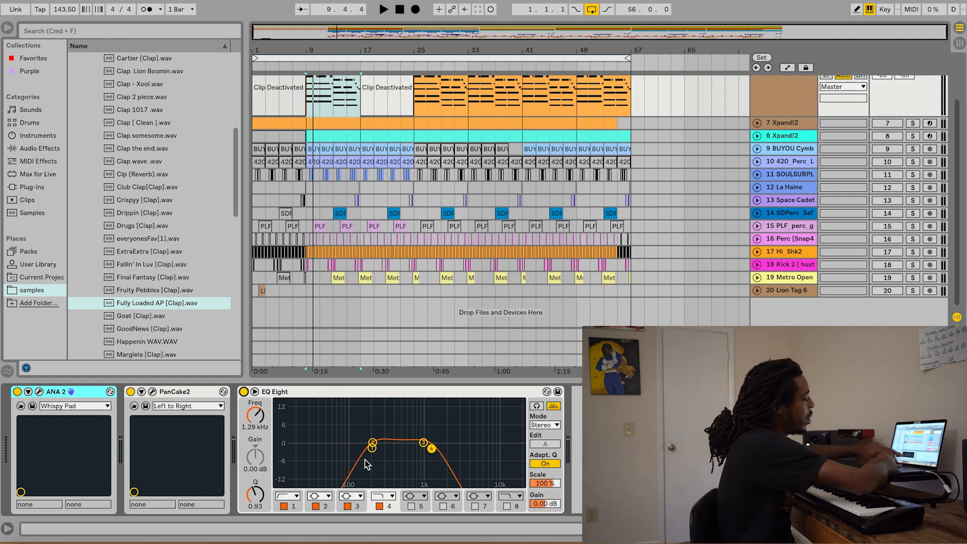
scroll(817, 104, "up", 3)
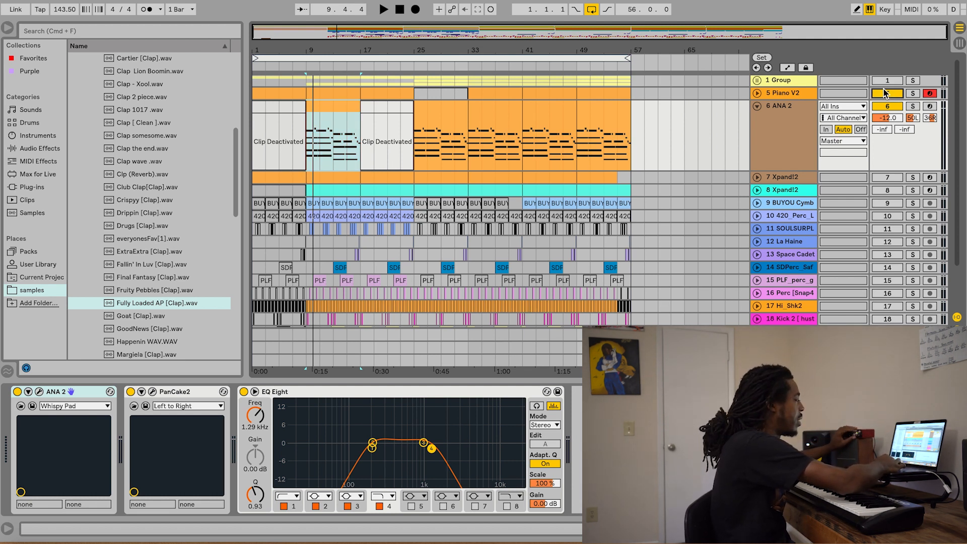
key("space")
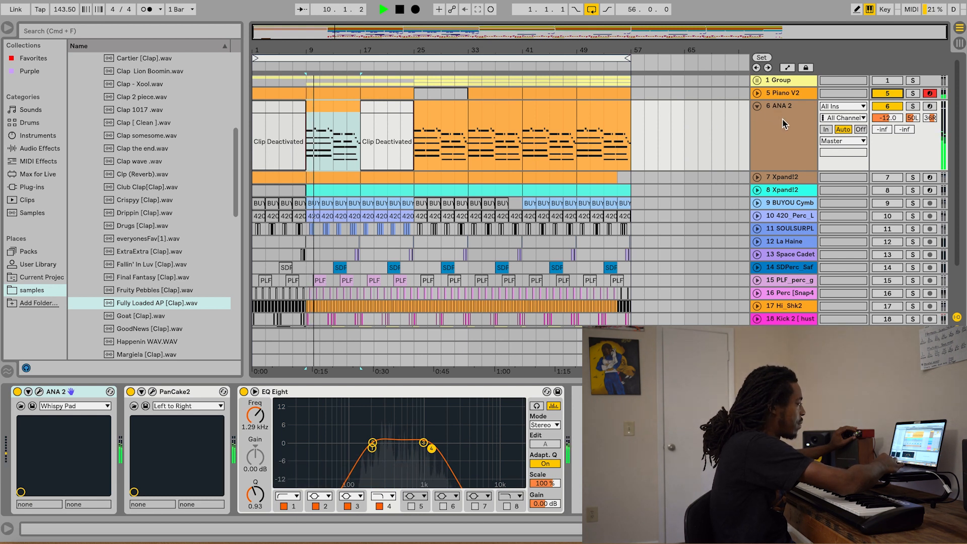
Collapse the ANA 2 track and expand the 7 Xpand!2 track, stopping playback
left_click(756, 107)
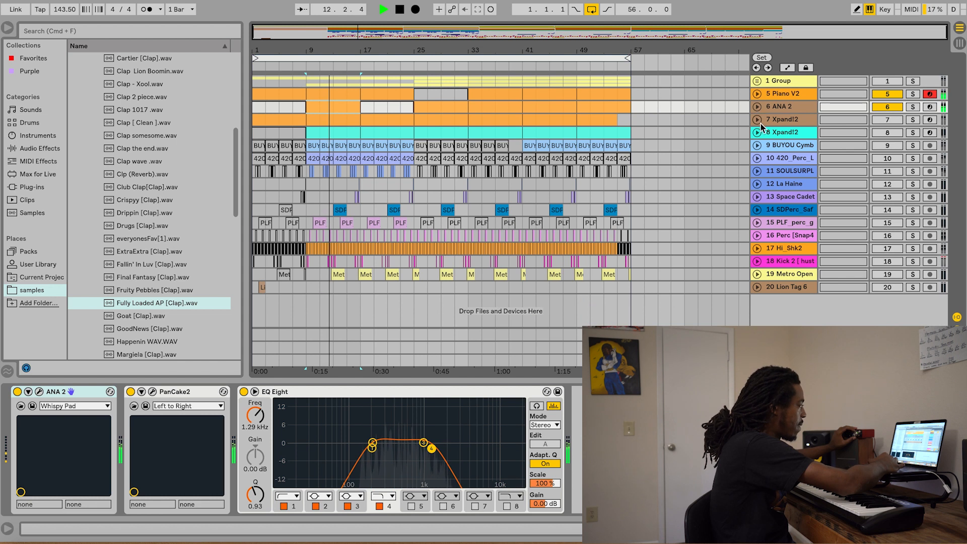
left_click(758, 121)
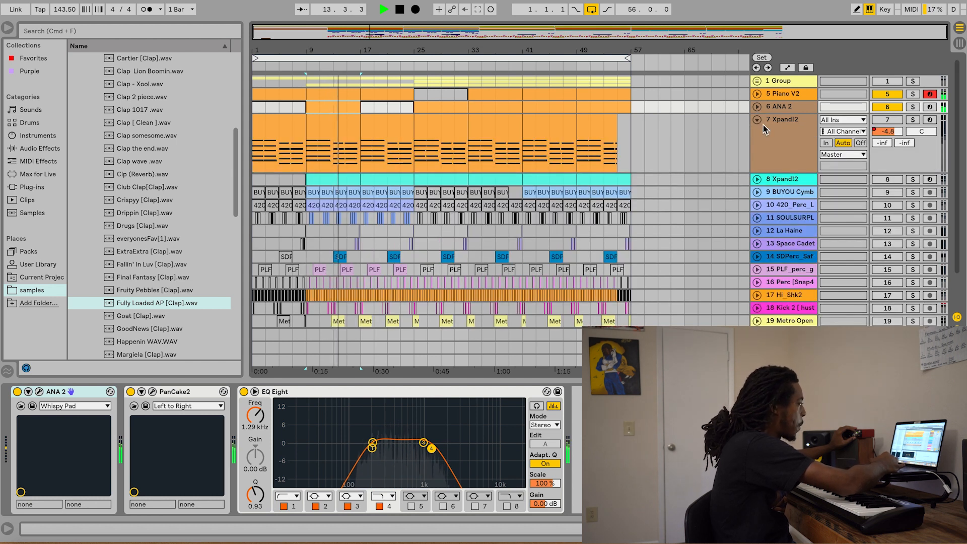
key("space")
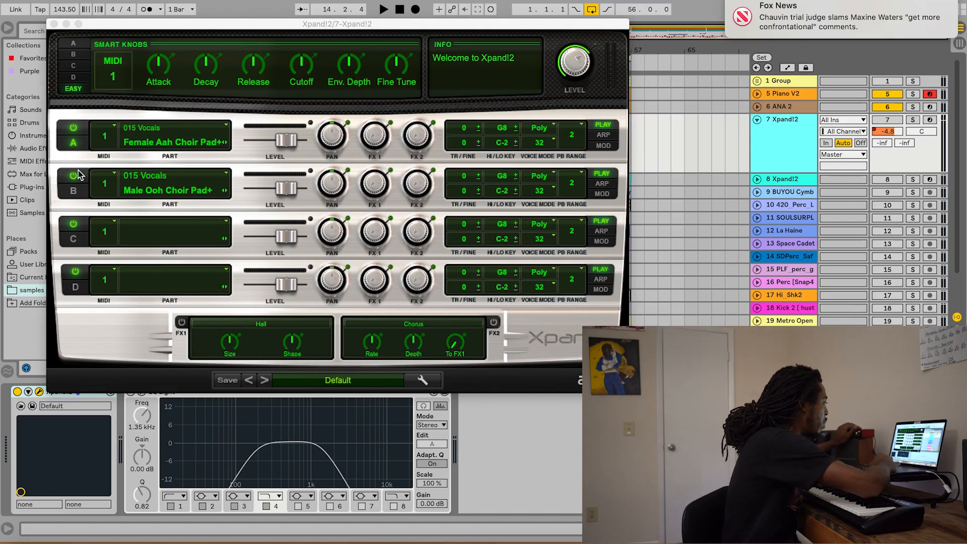
Switch off Part B in Xpand!2 and solo track 7 to audition the Female Aah Choir Pad+ alone
left_click(78, 172)
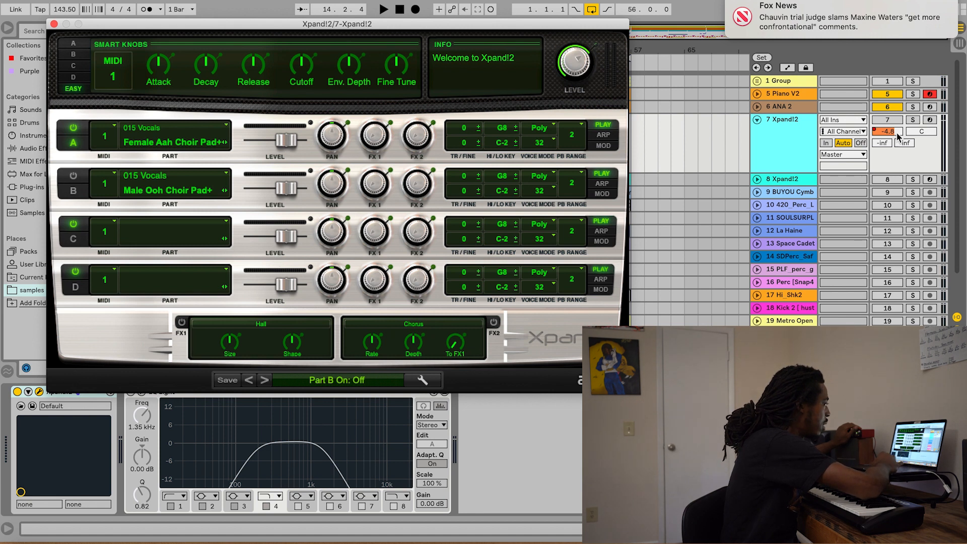
left_click(912, 119)
key("space")
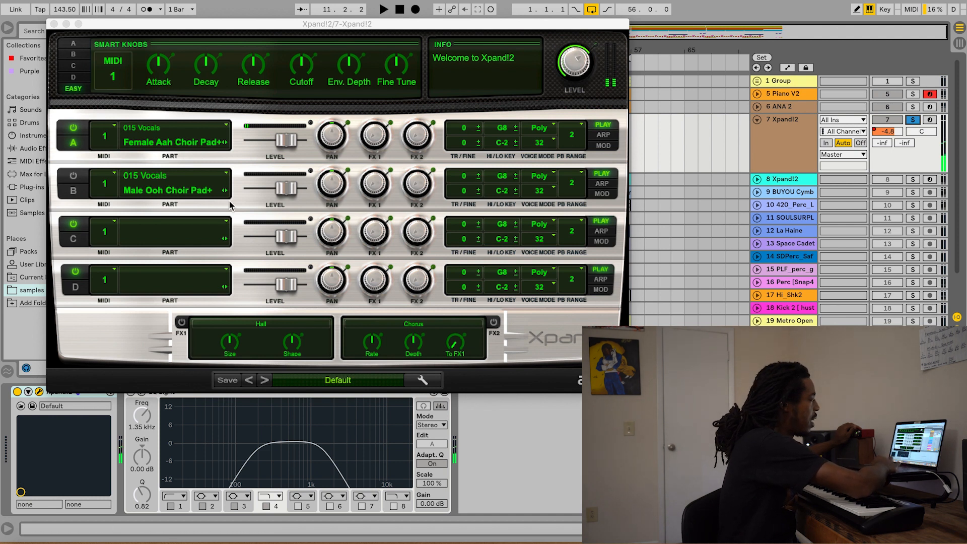
Audition the Male Ooh Choir Pad+ with only Part B on, and play both choir parts together with Part A re-enabled
left_click(72, 129)
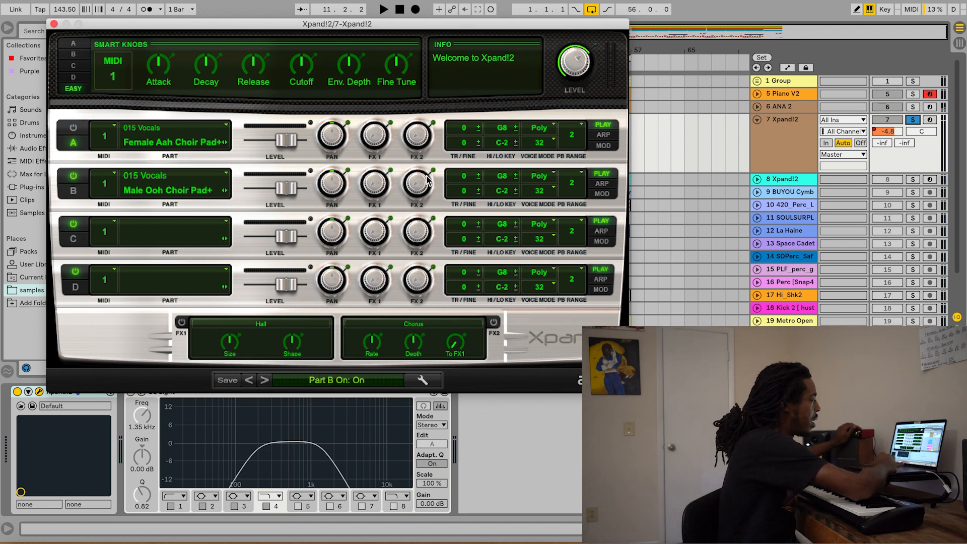
key("space")
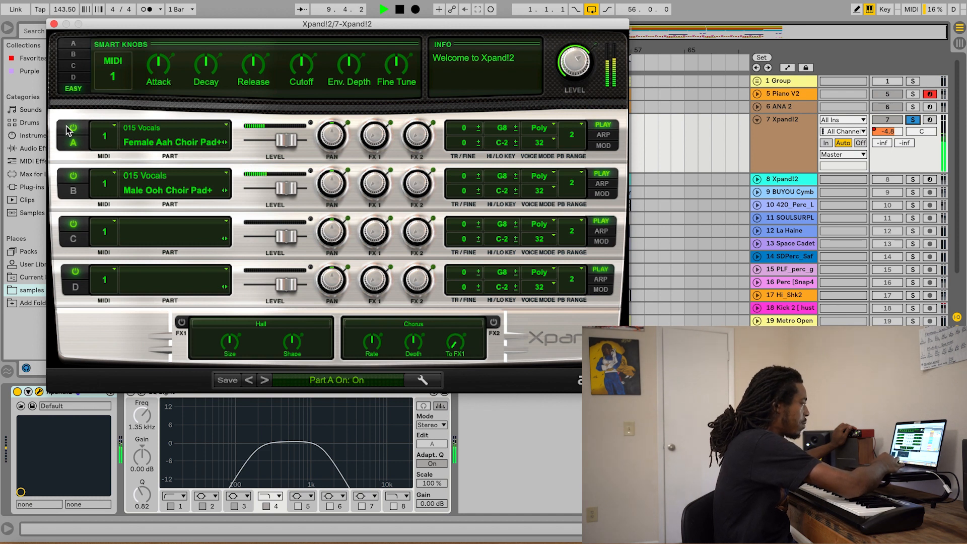
left_click(54, 24)
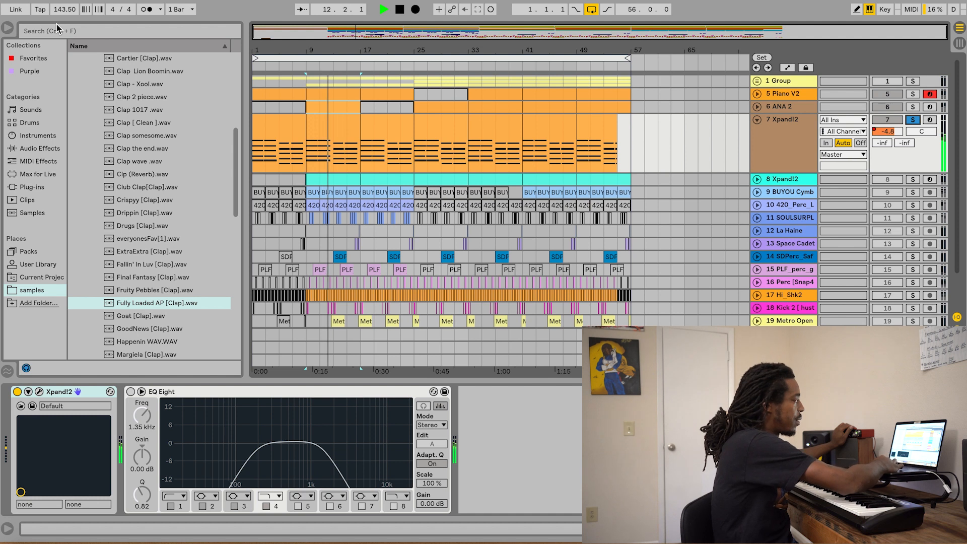
key("space")
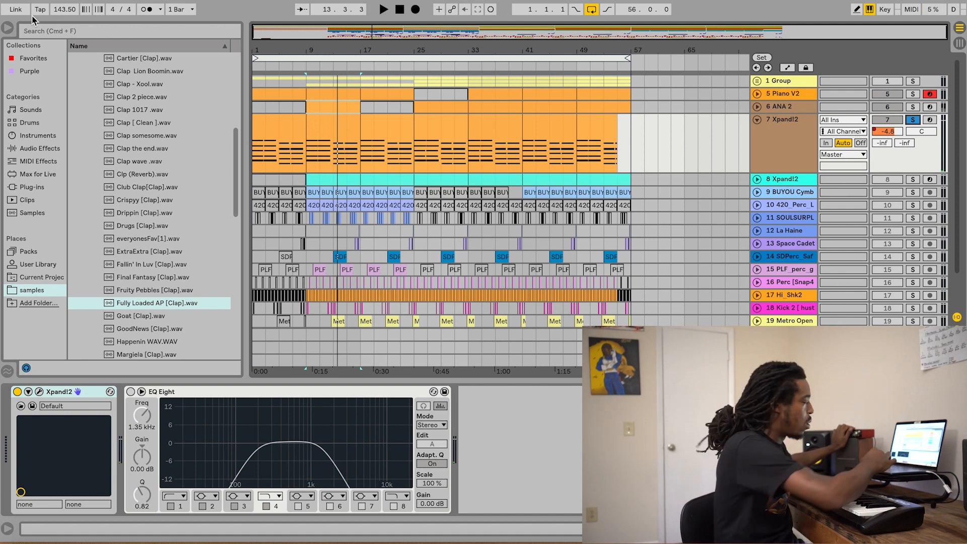
Examine the chord notes of the 7 Xpand!2 clip at bars 9 to 17 in the enlarged MIDI editor
left_click(346, 130)
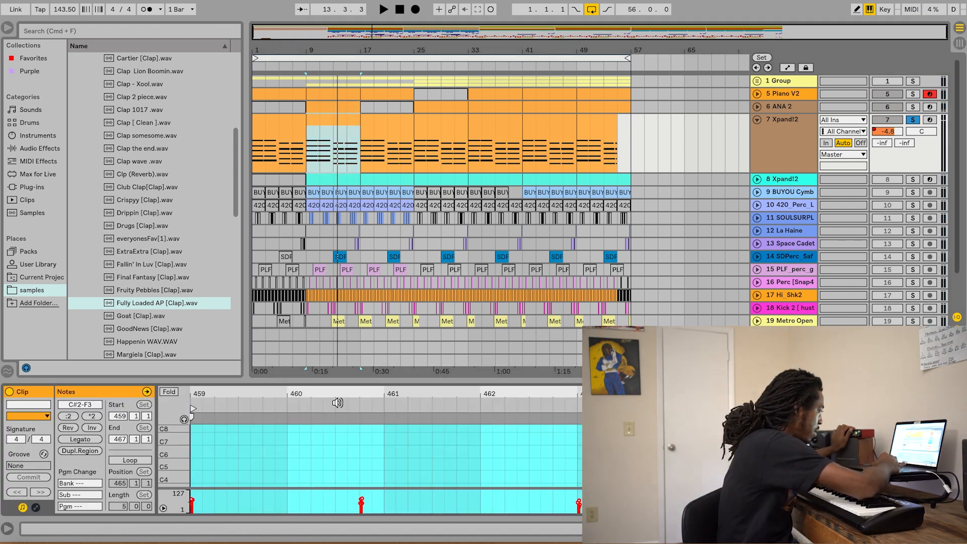
left_click_drag(357, 266, 529, 43)
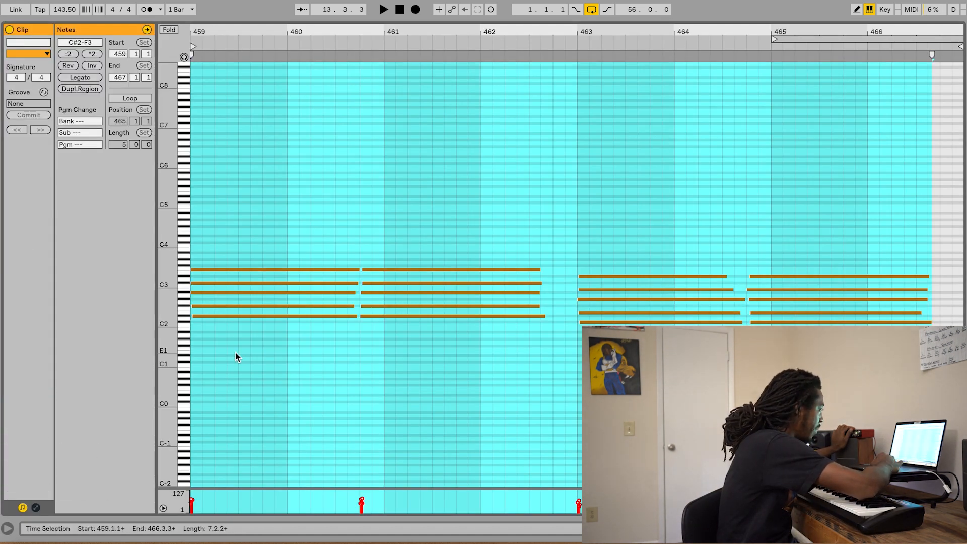
left_click_drag(168, 325, 211, 325)
scroll(340, 272, "up", 5)
left_click_drag(343, 175, 342, 489)
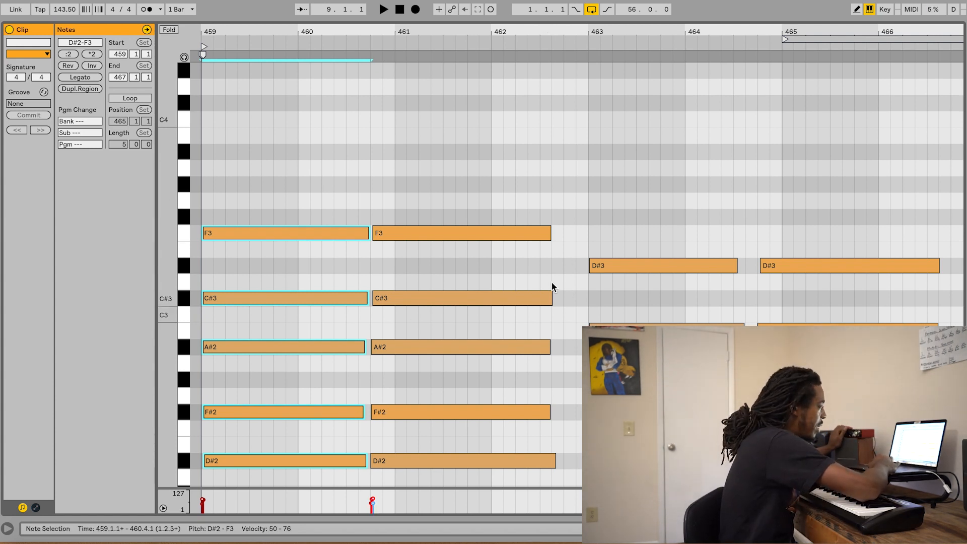
left_click(520, 168)
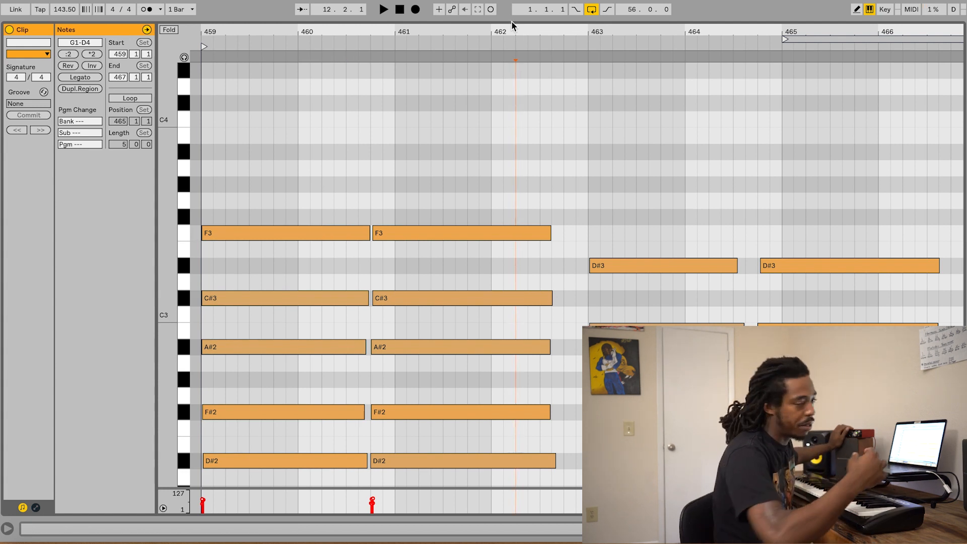
left_click_drag(511, 16, 507, 493)
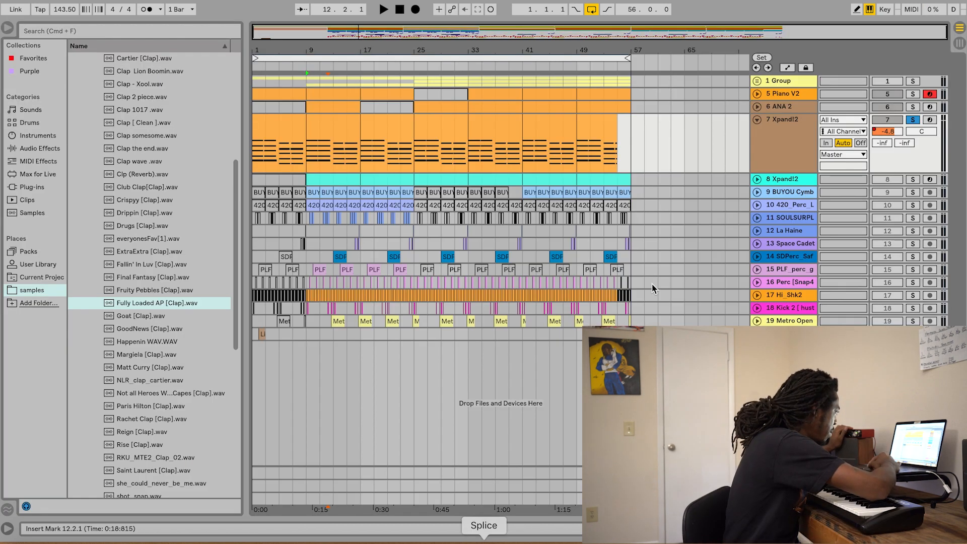
Collapse the 7 Xpand!2 track, remove its solo and activate it alongside Piano V2 and ANA 2
left_click(756, 120)
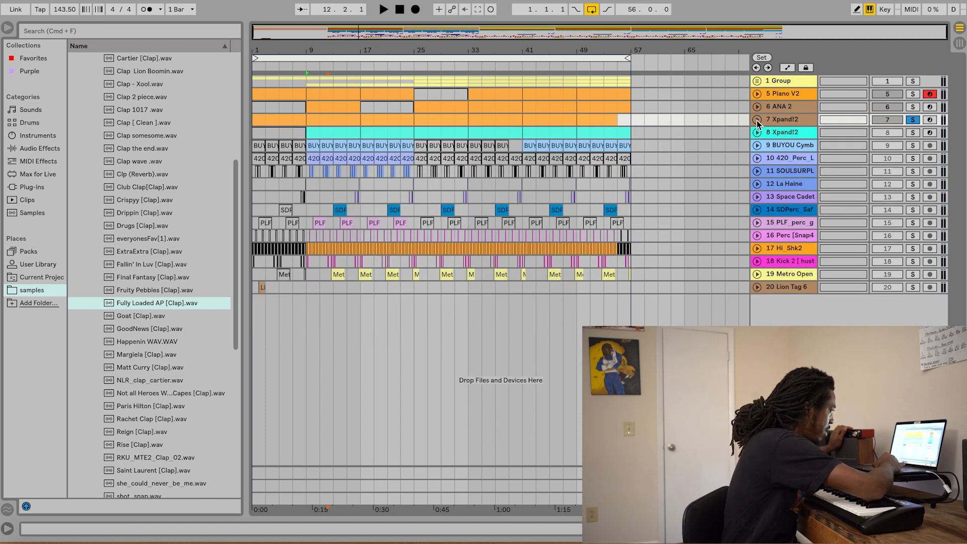
left_click(912, 121)
left_click(892, 120)
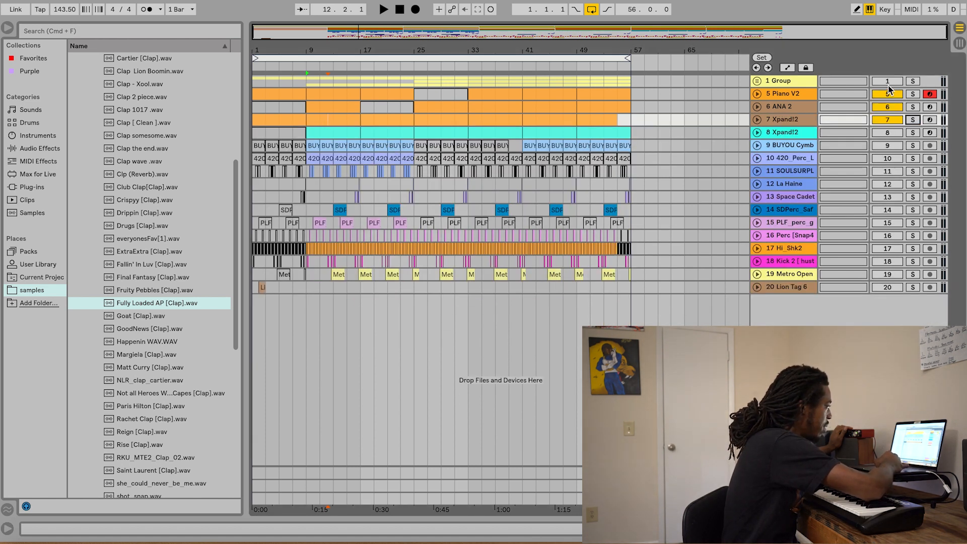
Play Piano V2, ANA 2 and 7 Xpand!2 together, enable EQ Eight on 7 Xpand!2, and review ANA 2's device chain
key("space")
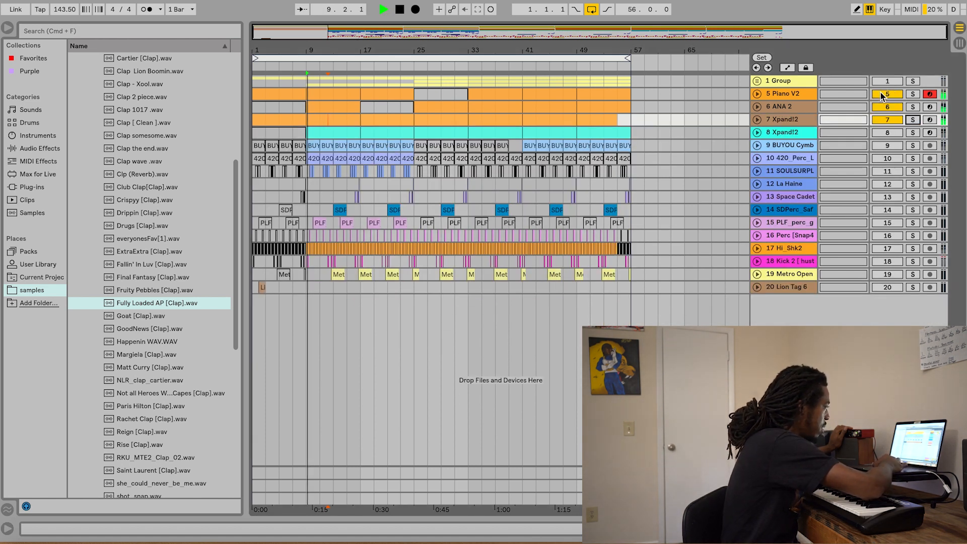
left_click(807, 122)
double_click(793, 122)
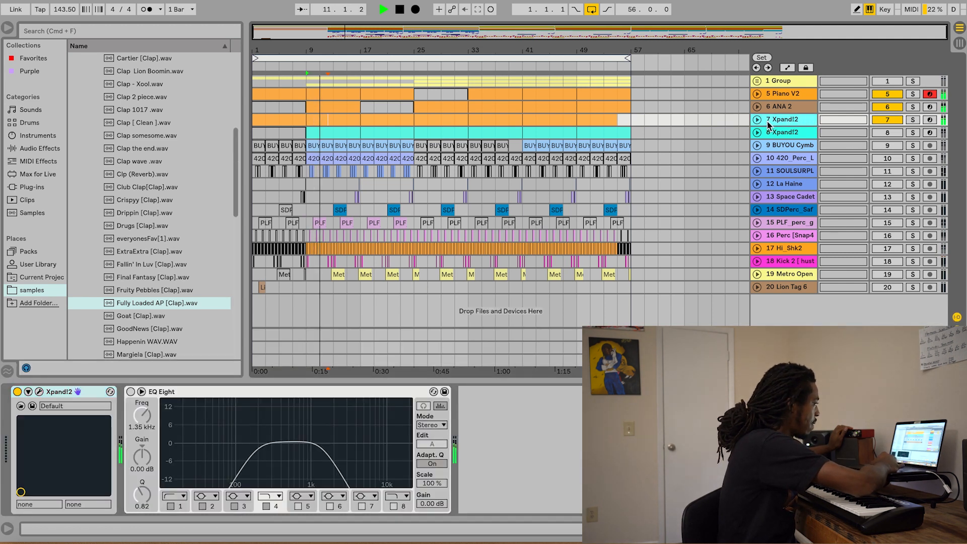
left_click(79, 442)
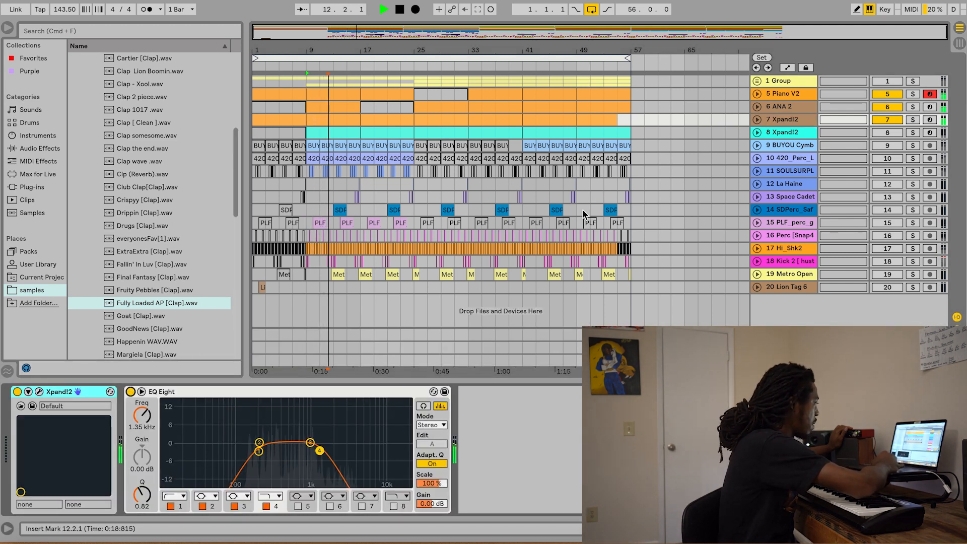
left_click(779, 107)
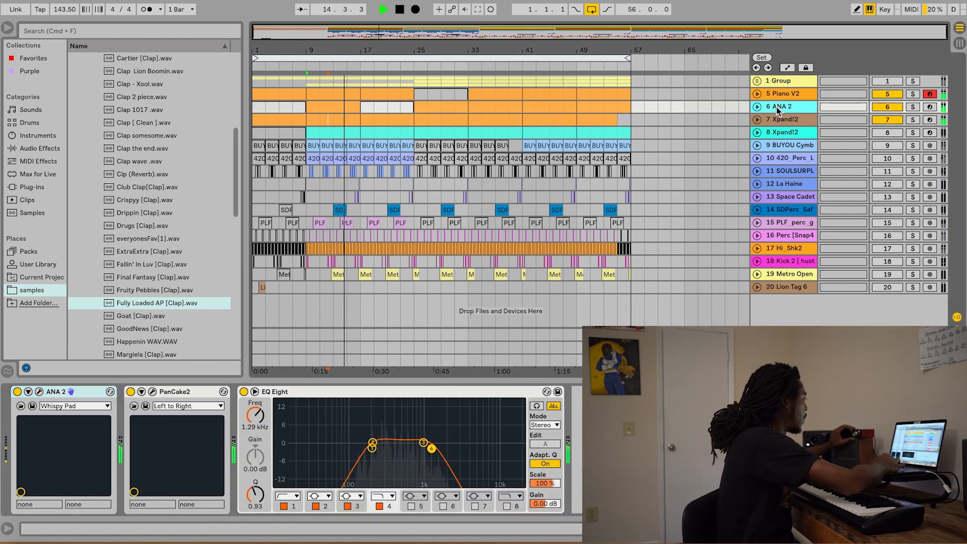
key("space")
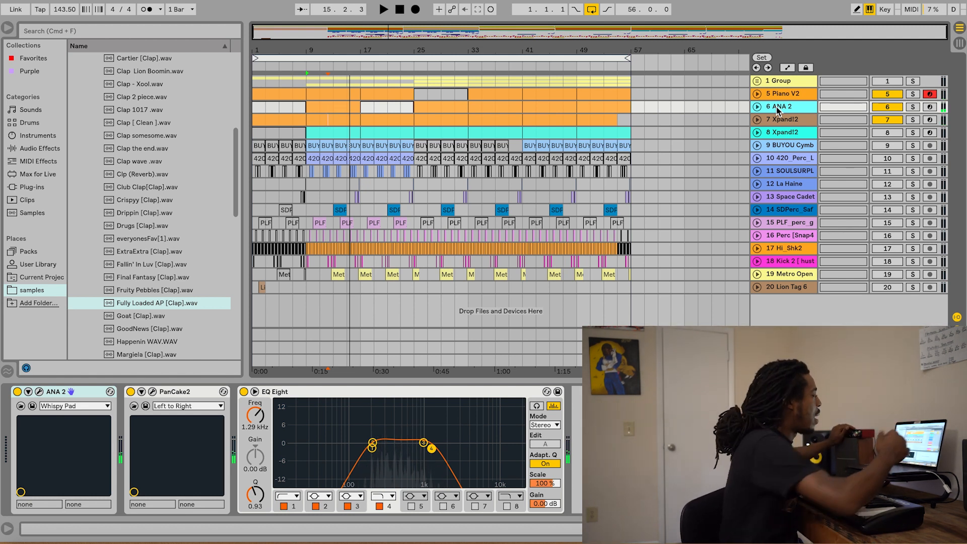
Open the 8 Xpand!2 track's instrument and audition its Double Bass X2+ sound in solo
left_click(757, 133)
left_click(765, 142)
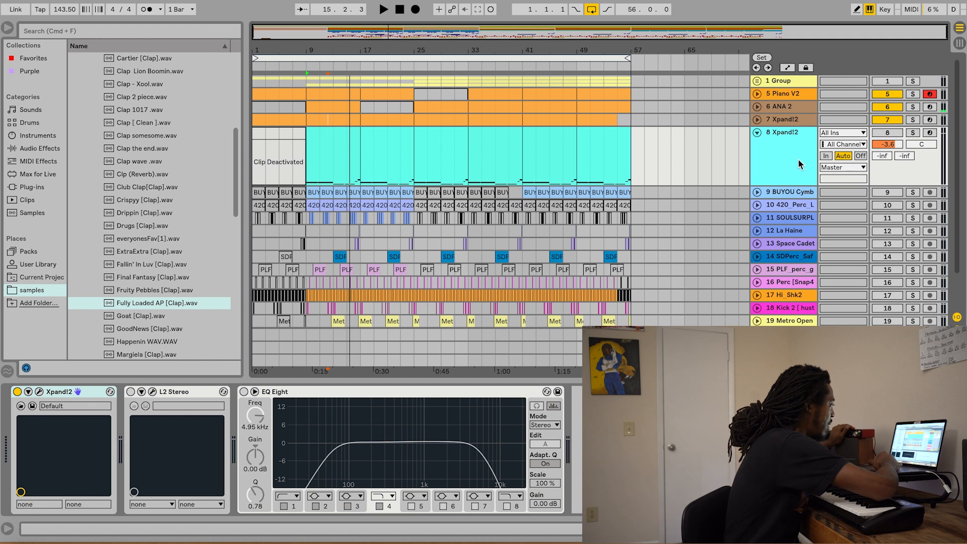
left_click(38, 393)
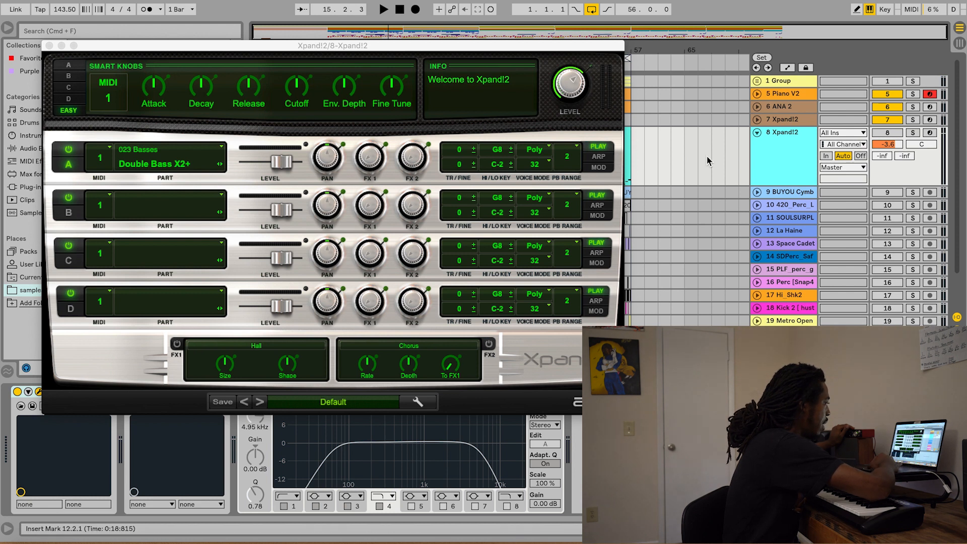
left_click(912, 133)
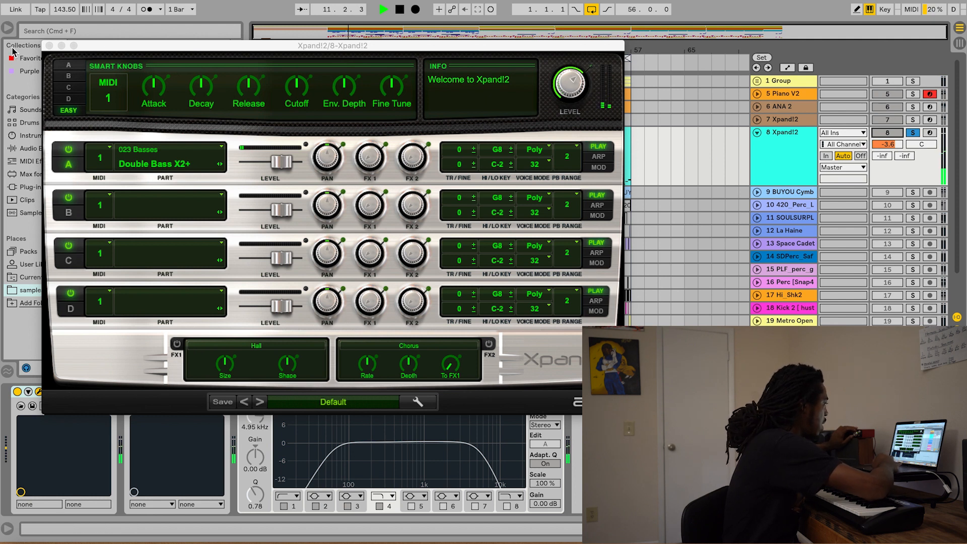
left_click(49, 46)
Examine the 8 Xpand!2 clip's bass notes in the enlarged MIDI editor, previewing the closing E2 and F#2 notes
left_click(335, 152)
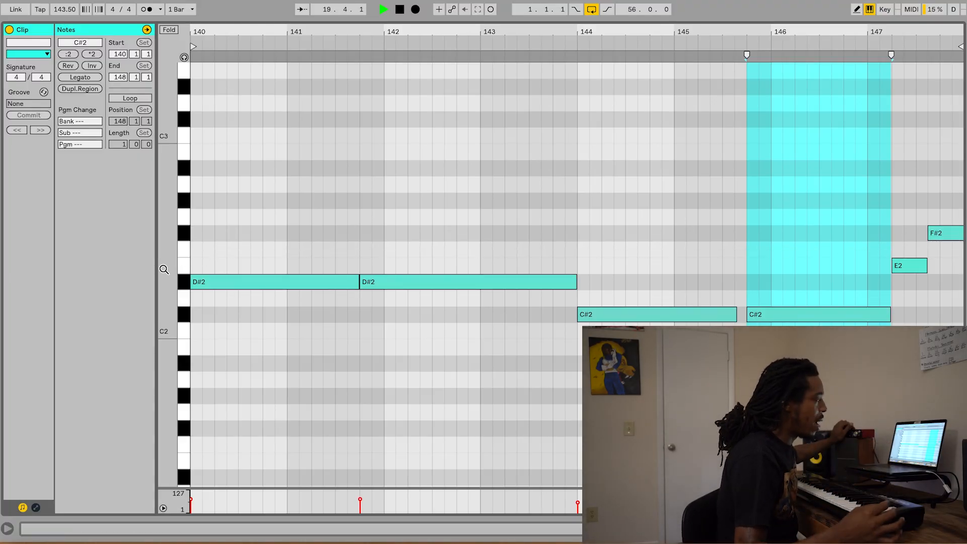
key("space")
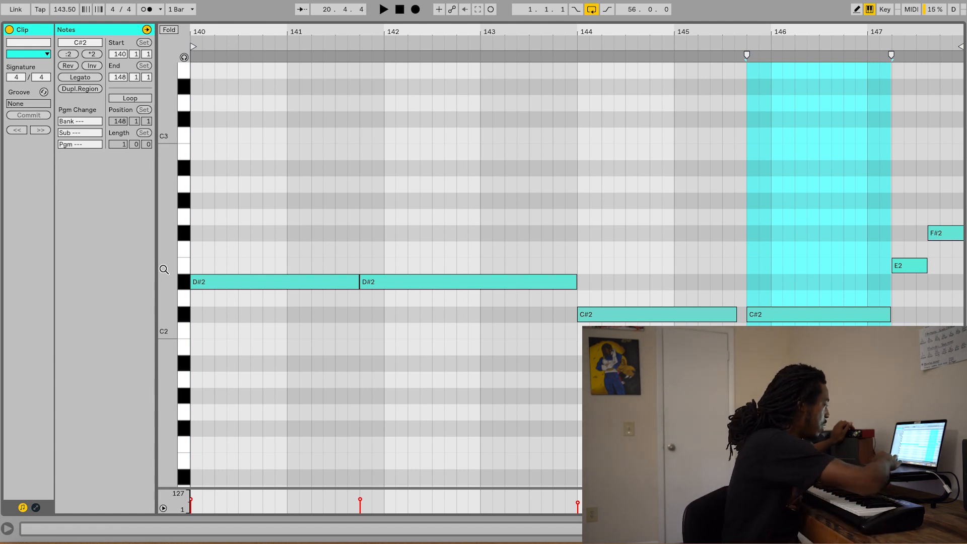
left_click(899, 267)
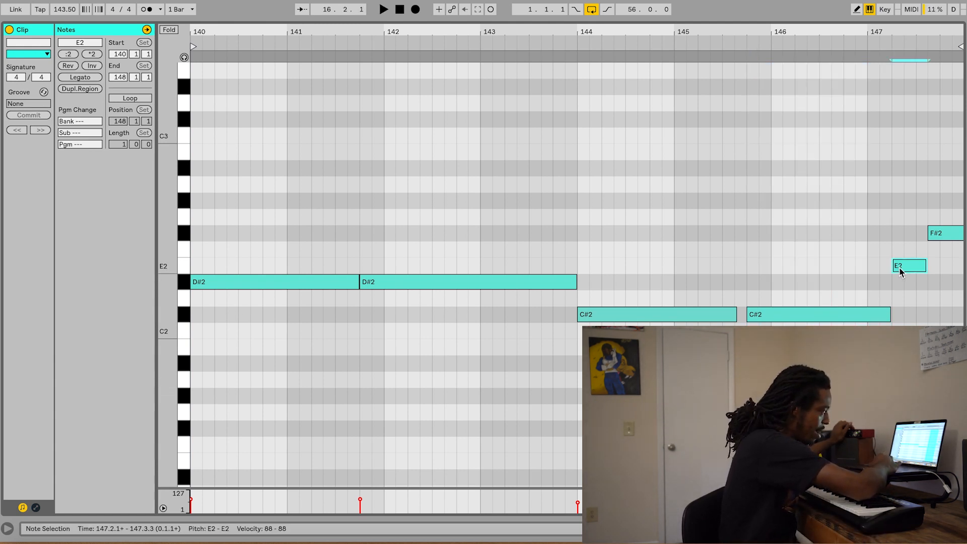
left_click(184, 58)
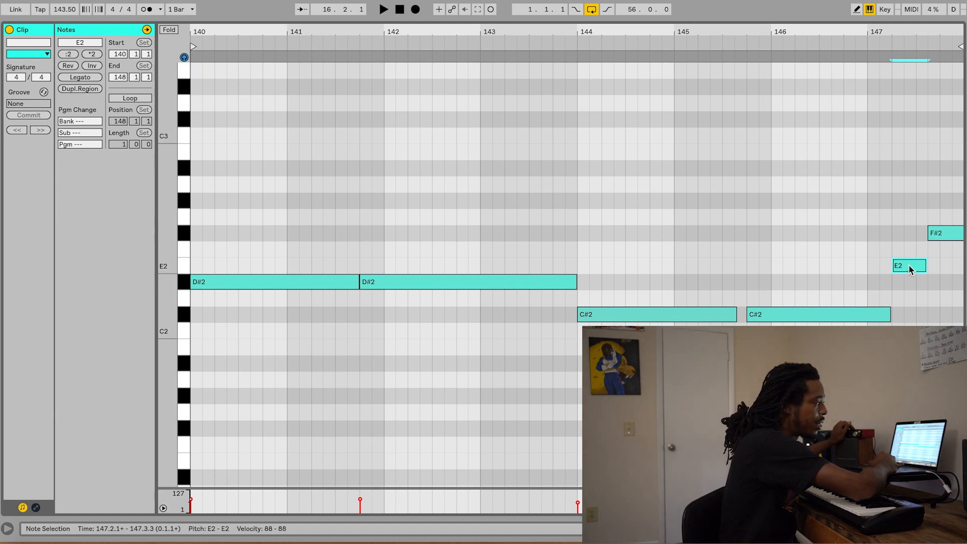
left_click(946, 238)
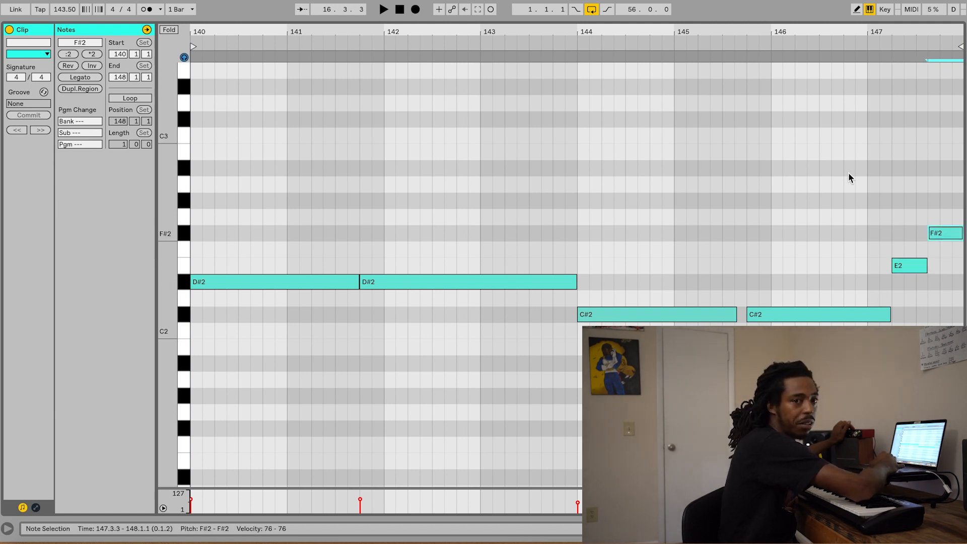
key("space")
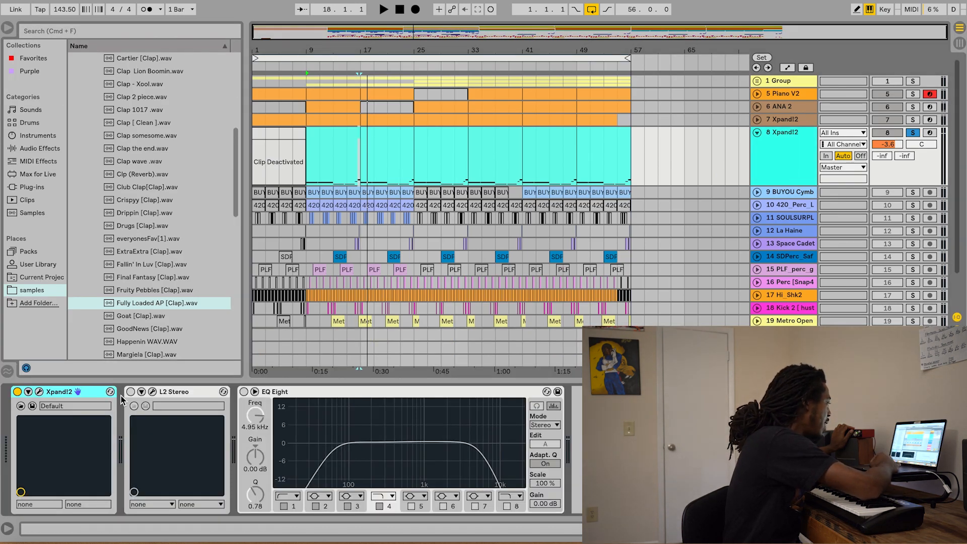
Enable L2 Stereo and EQ Eight on 8 Xpand!2, then remove its solo and play it with the other melodic layers
left_click(153, 392)
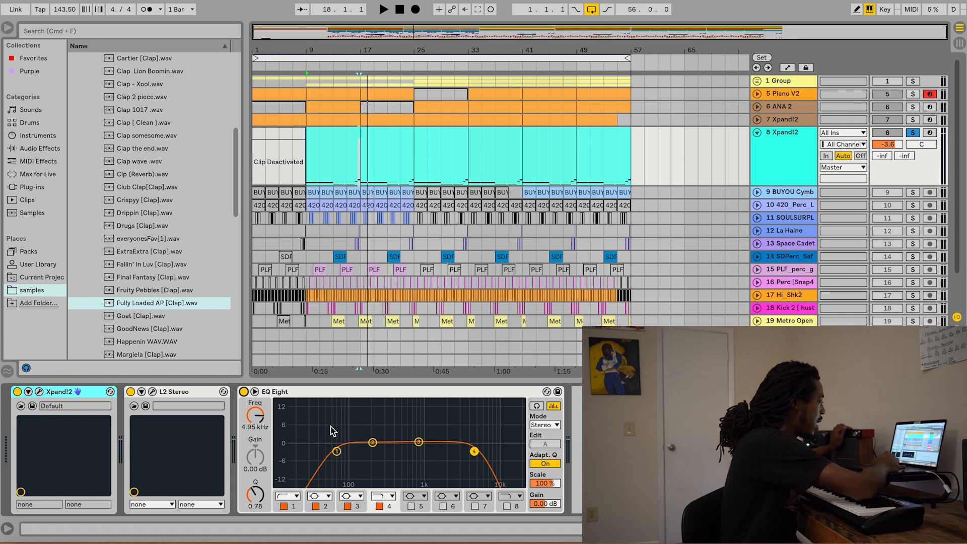
left_click(757, 133)
left_click(912, 136)
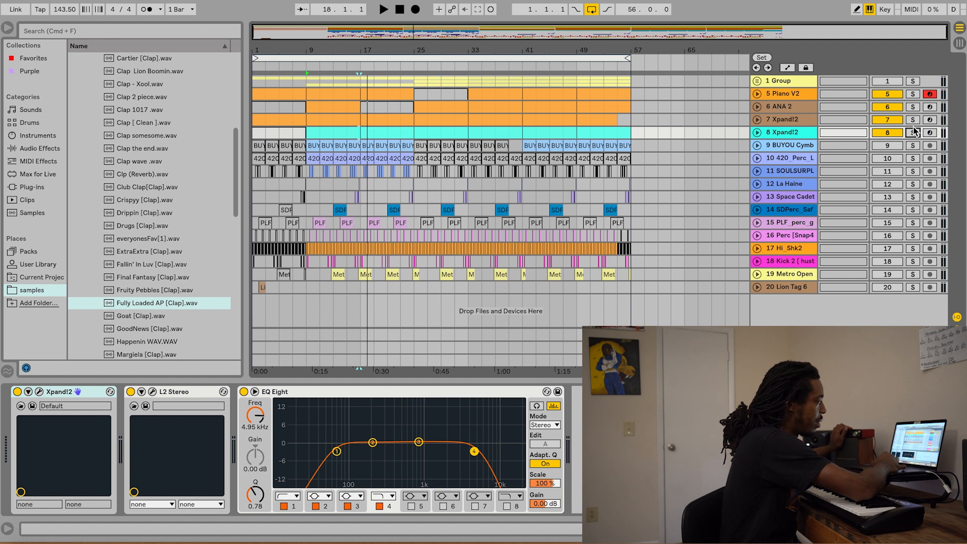
key("space")
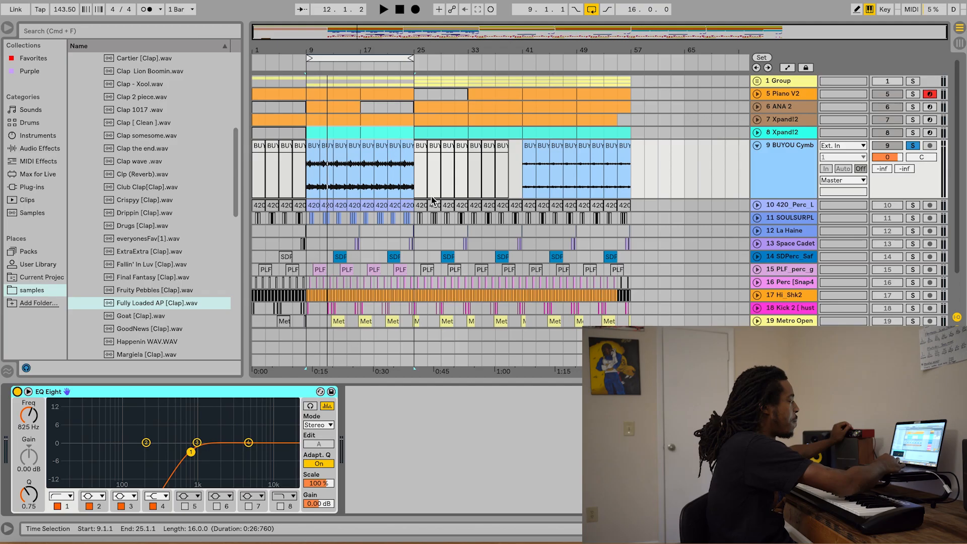
Audition the 9 BUYOU Cymb loop in solo, then bring it into the mix with the melodic layers and collapse its track
key("space")
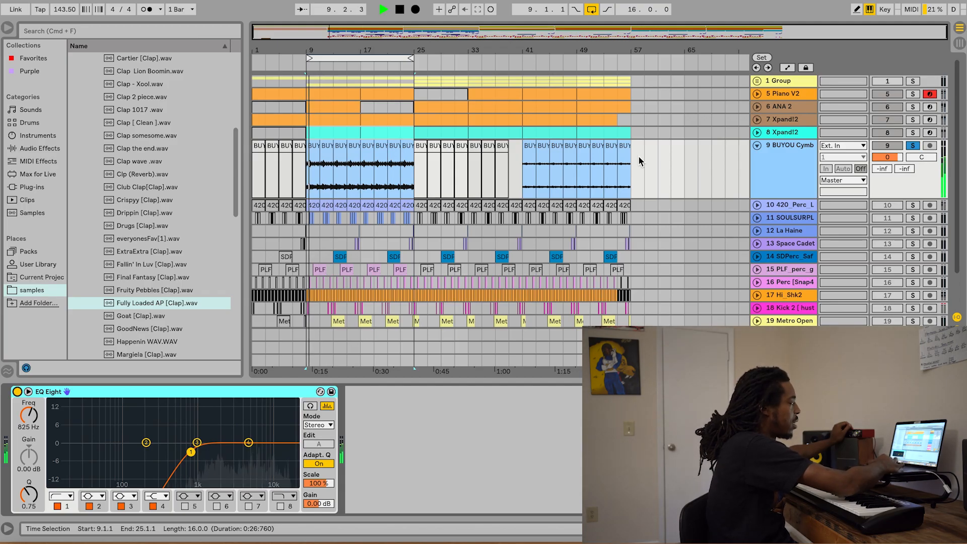
left_click(913, 145)
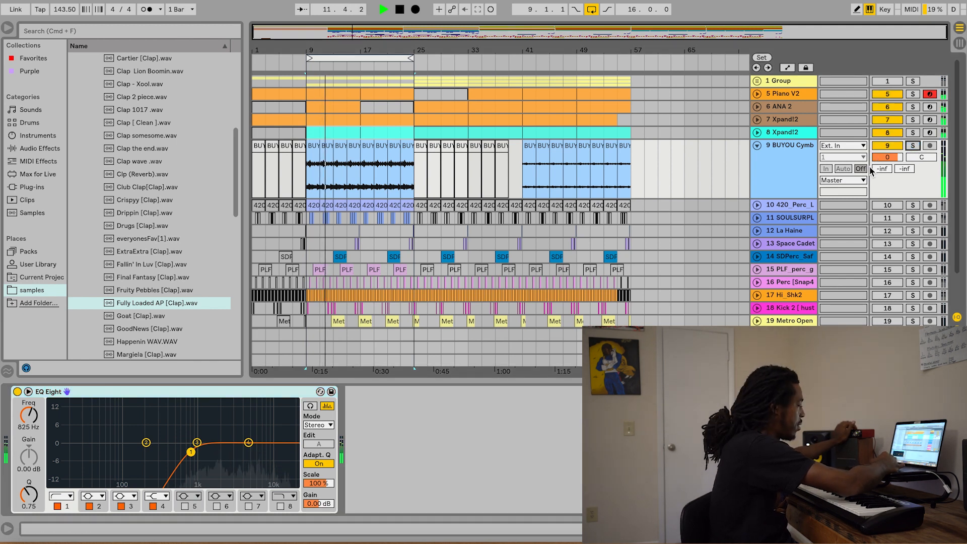
left_click(756, 145)
Expand the 10 420_Perc_L track, audition it in solo and enable its EQ Eight
left_click(757, 159)
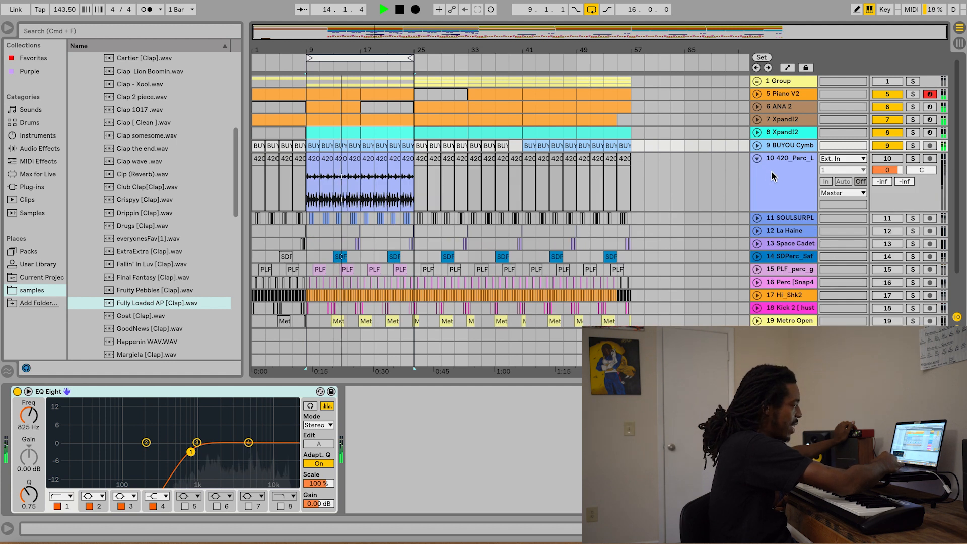
left_click(784, 177)
left_click(913, 159)
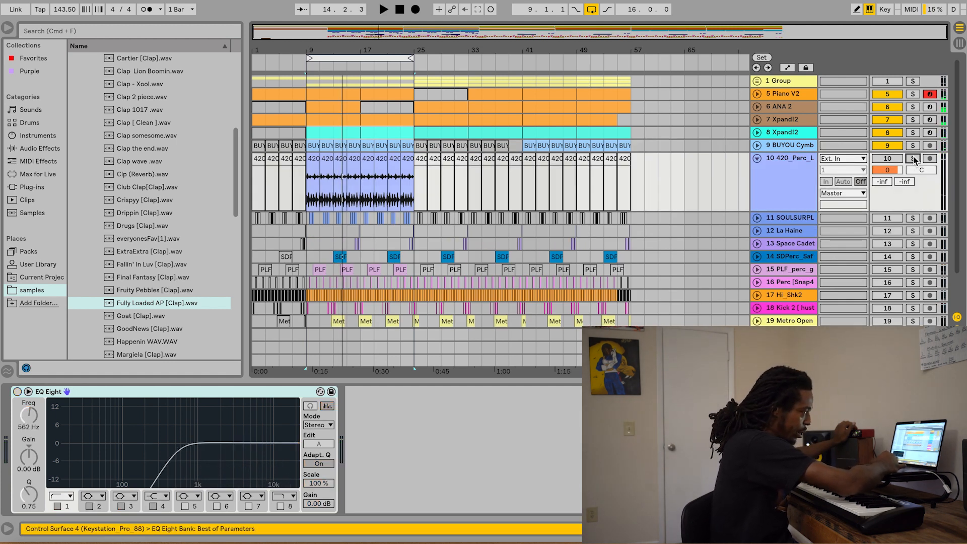
key("space")
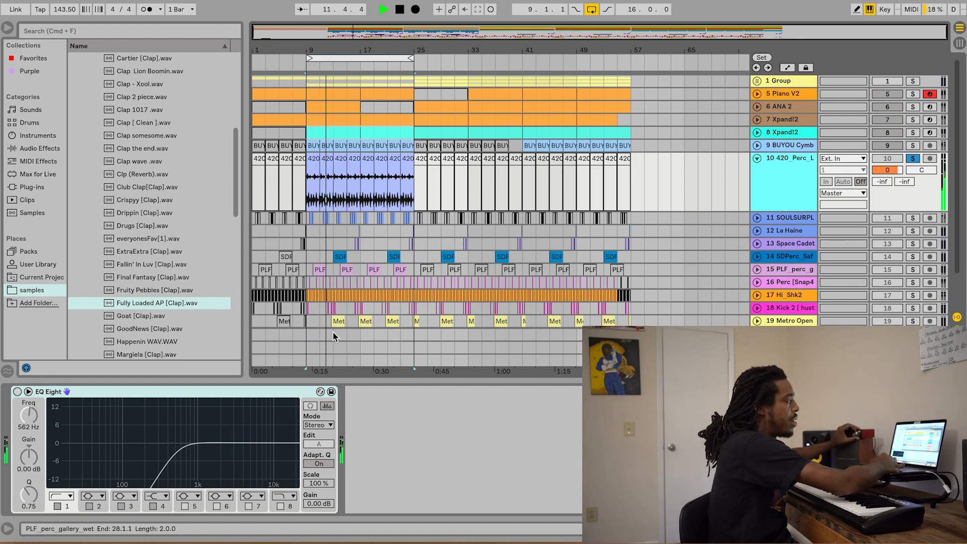
left_click(17, 391)
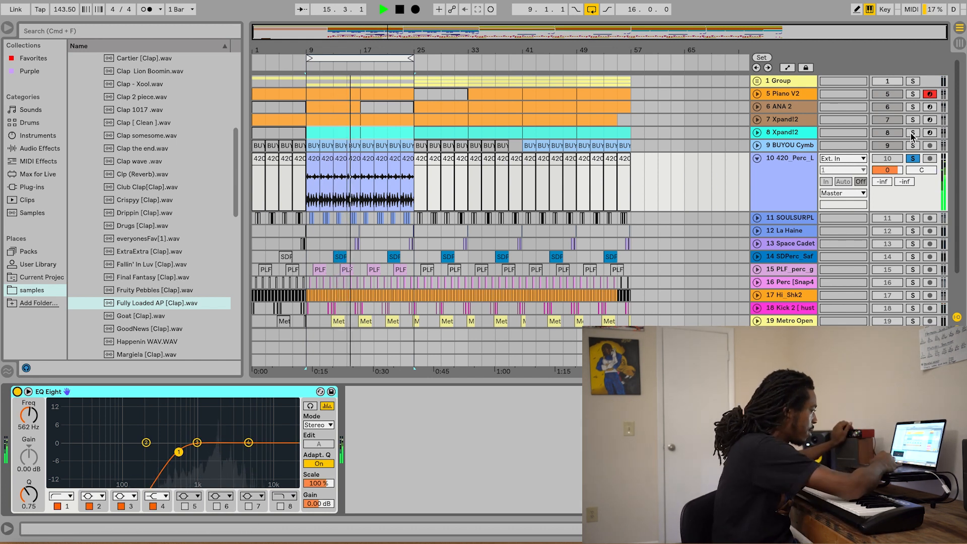
Remove the solo from 10 420_Perc_L, activate it in the mix, set its volume to about -7.9 dB and collapse it
left_click_drag(888, 170, 887, 178)
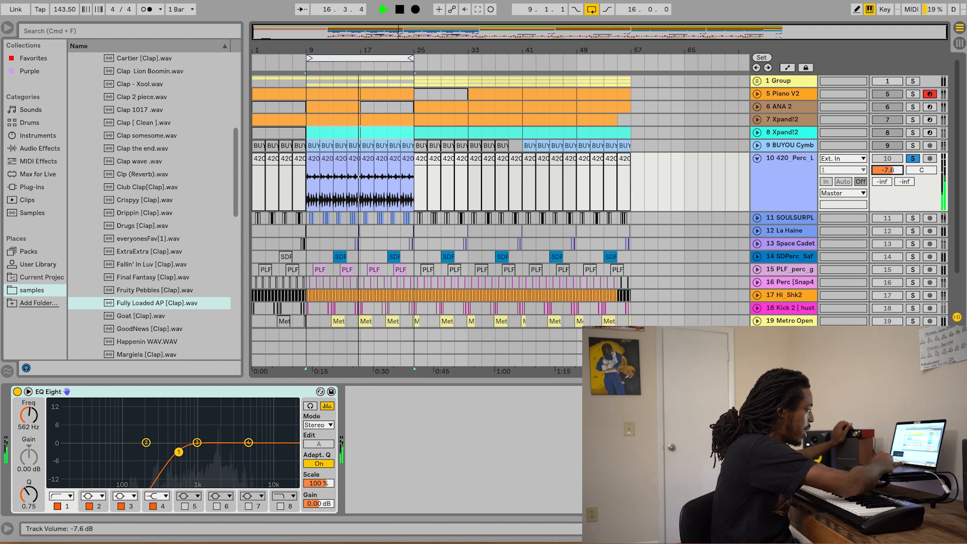
left_click(912, 159)
left_click_drag(888, 170, 887, 161)
key("space")
key("space")
left_click(888, 159)
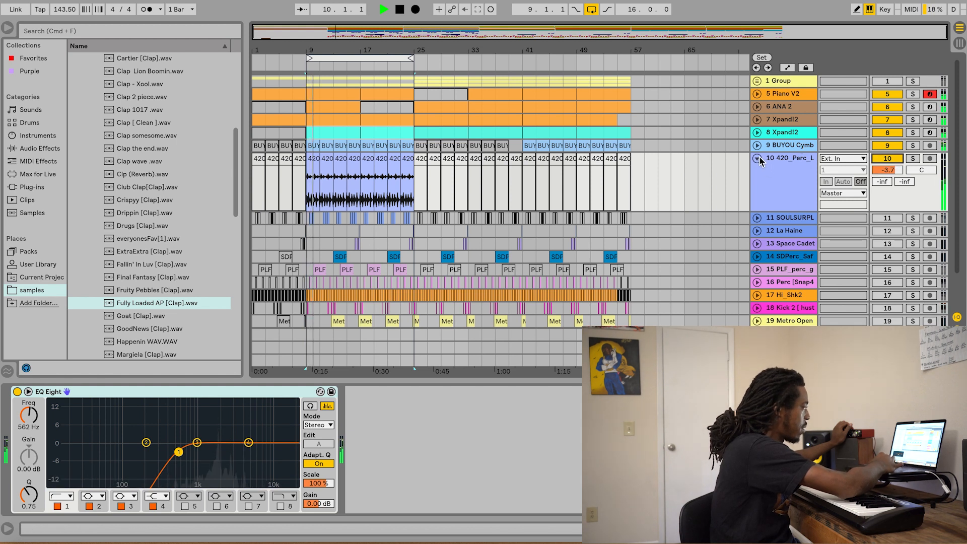
left_click_drag(889, 171, 889, 170)
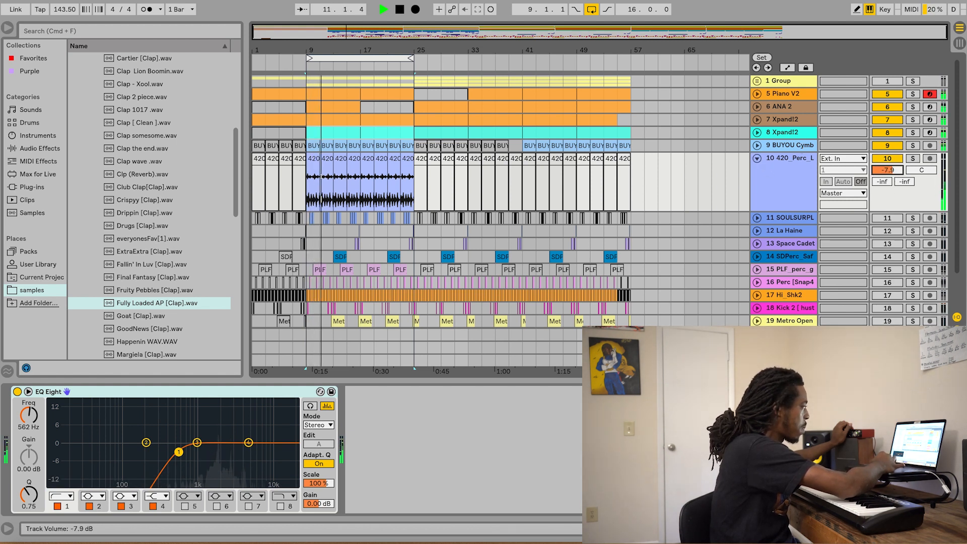
left_click(756, 159)
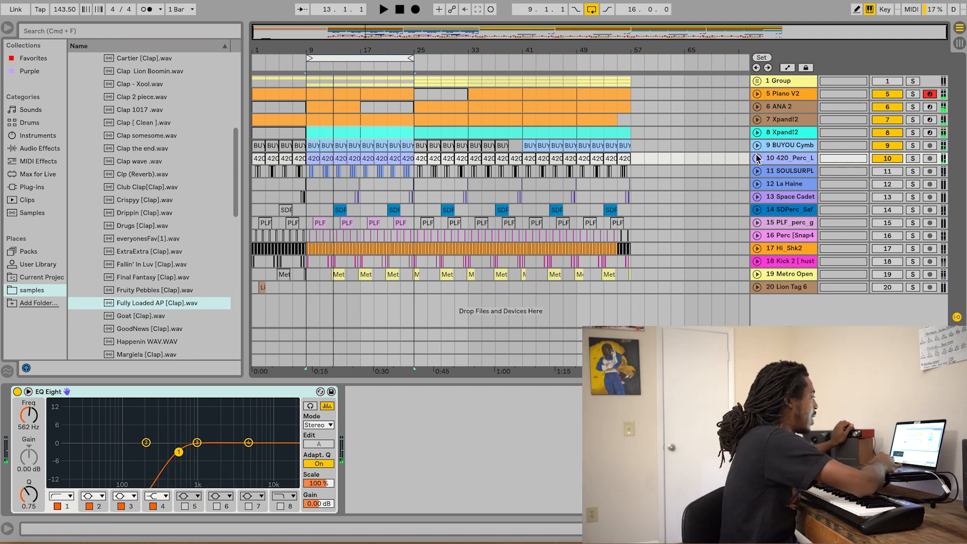
Expand and activate the 11 SOULSURPL track, play it with the other layers and audition it in solo
left_click(757, 171)
key("space")
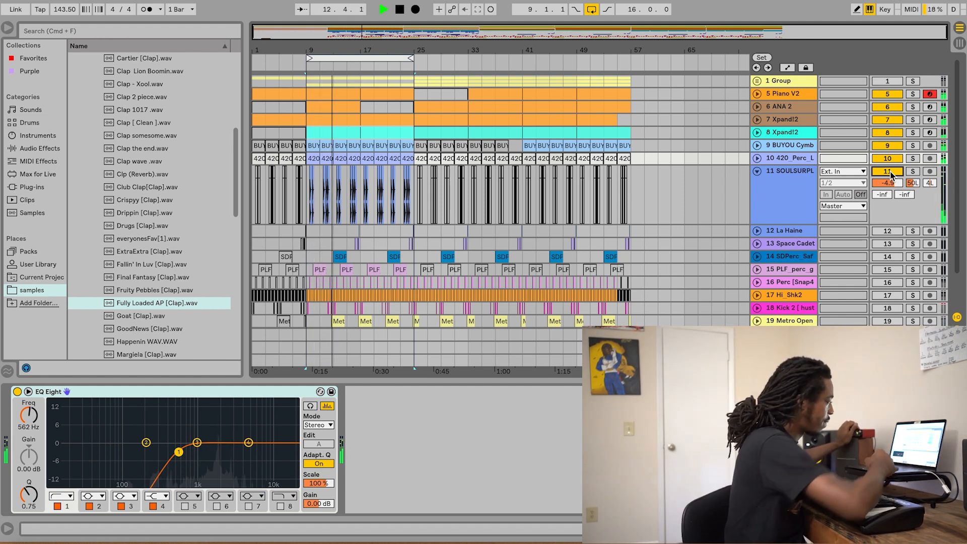
left_click(909, 173)
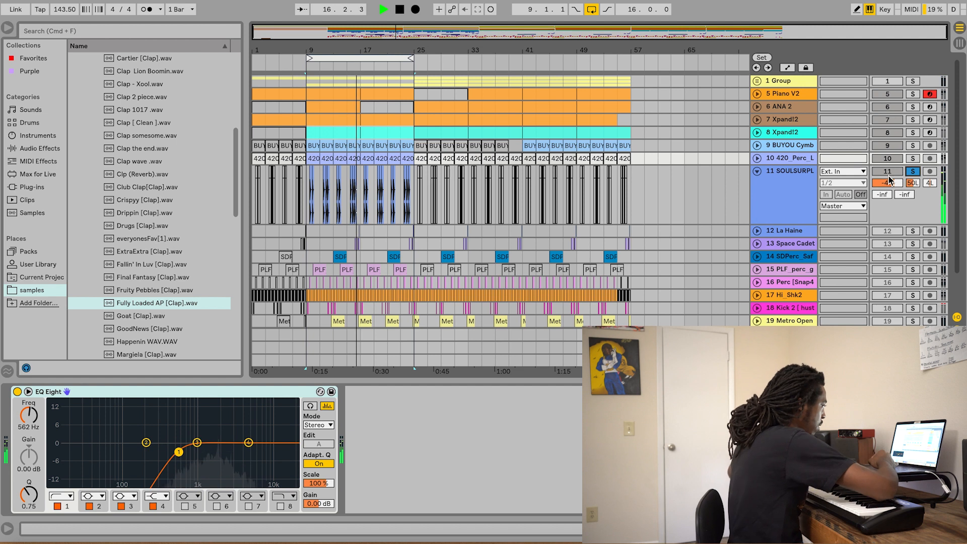
In the 11 SOULSURPL track's EQ Eight, set band 1 to low cut around 300 Hz and band 4 to high cut at 2.72 kHz
left_click(789, 192)
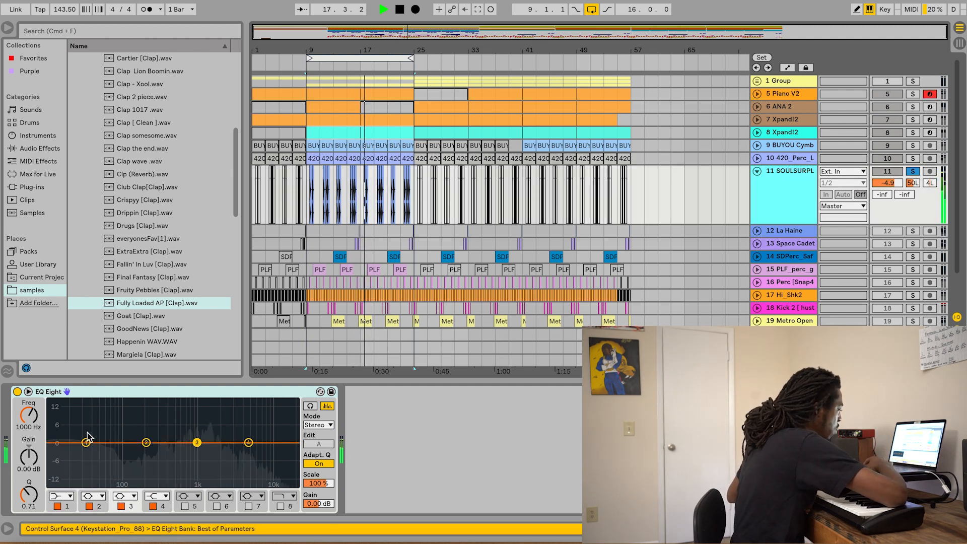
left_click(61, 496)
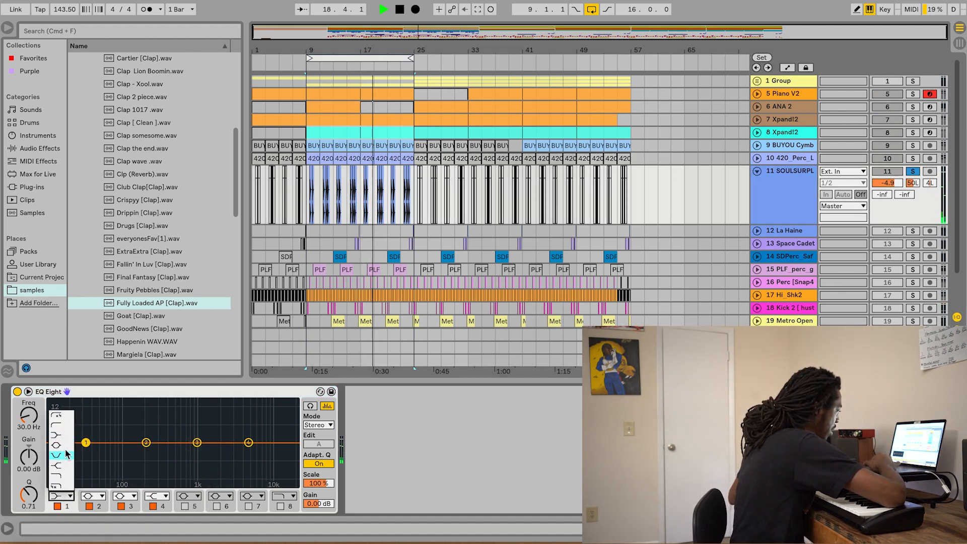
left_click(63, 426)
left_click_drag(85, 442, 155, 452)
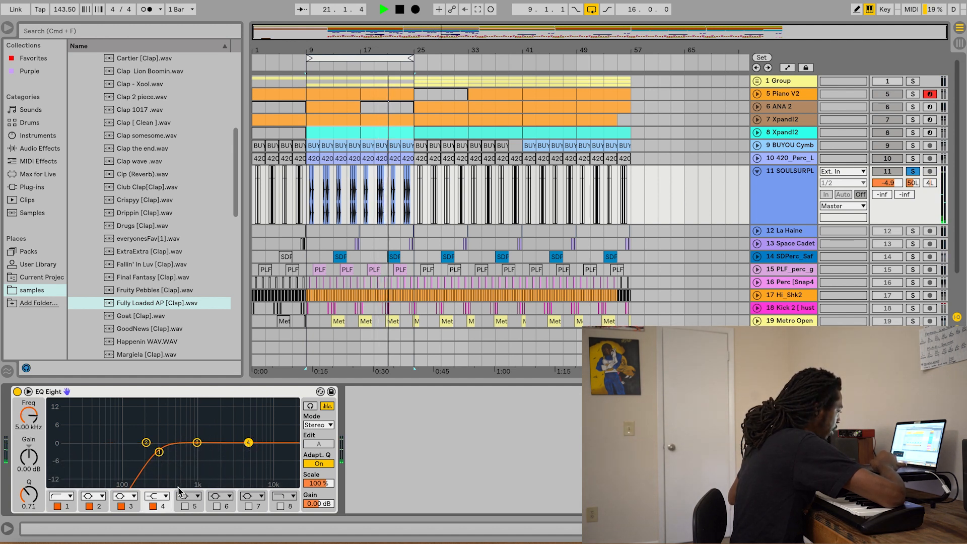
left_click(164, 496)
left_click(156, 477)
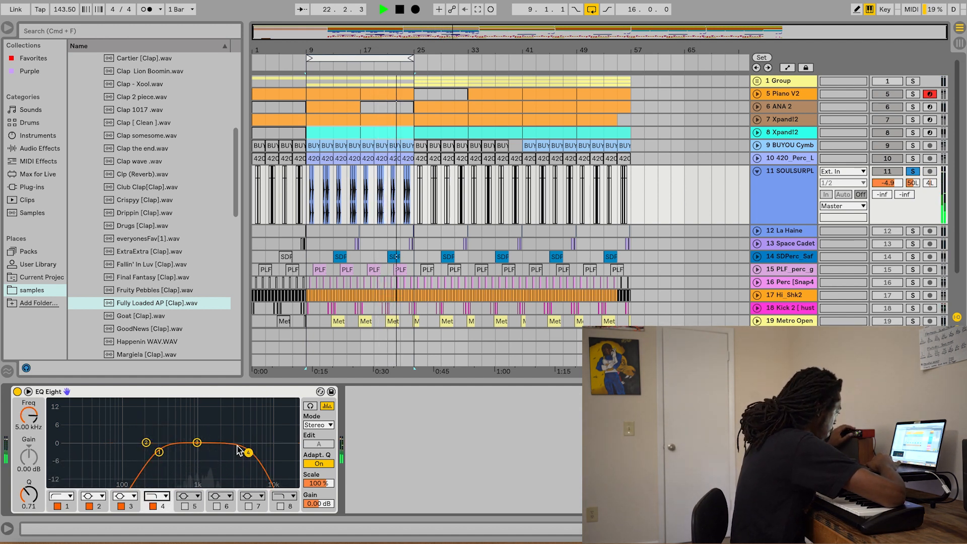
Lower the 11 SOULSURPL track's volume, remove its solo to hear it in the mix, and collapse it
left_click_drag(886, 183, 887, 193)
left_click(913, 171)
left_click(758, 171)
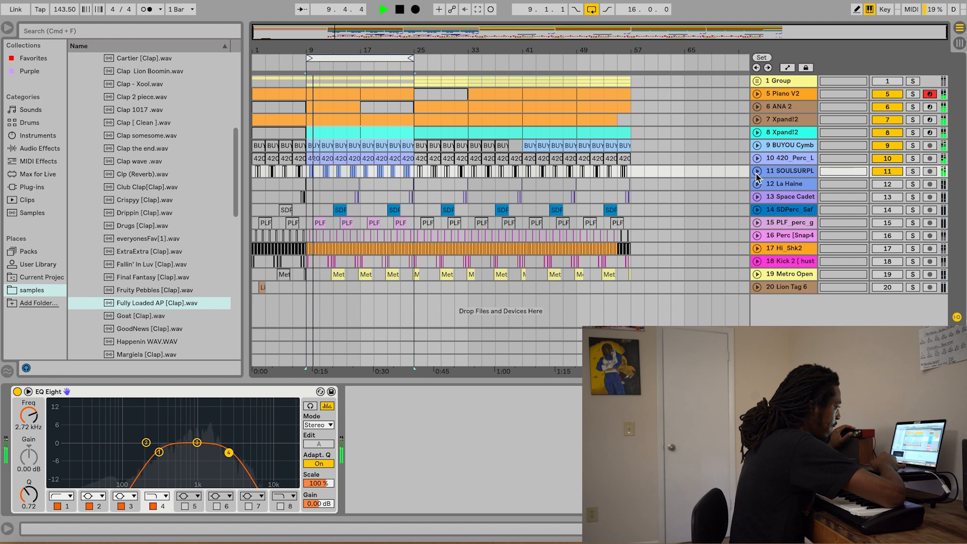
Expand and activate the 12 La Haine track and audition it in the mix from 16.3, just before its clip near bar 17
left_click(757, 184)
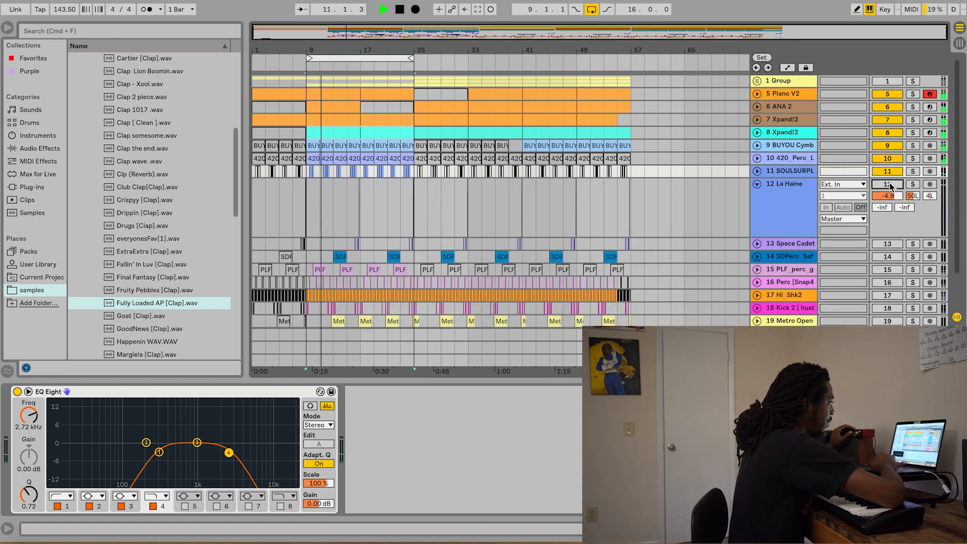
left_click(350, 195)
key("space")
key("plus")
key("plus")
key("plus")
key("plus")
key("plus")
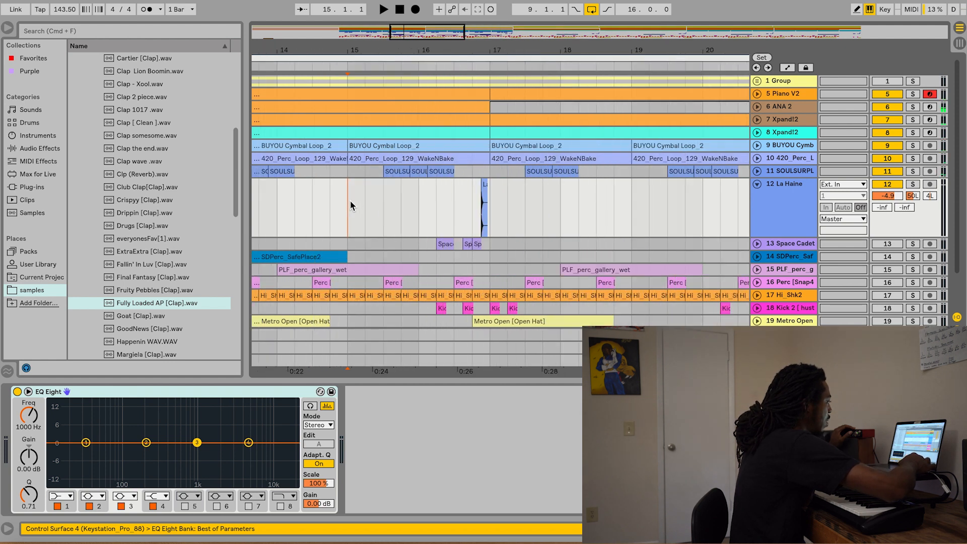
left_click(452, 208)
key("space")
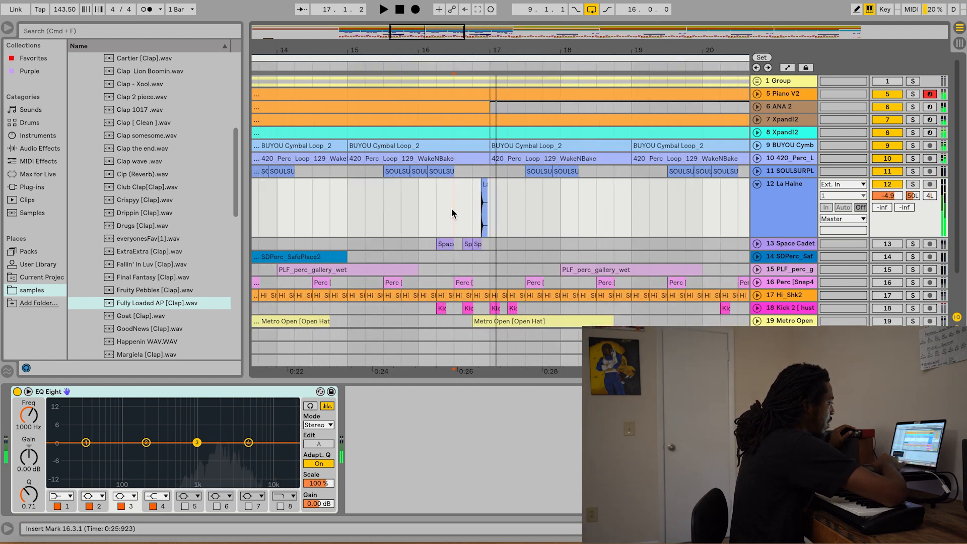
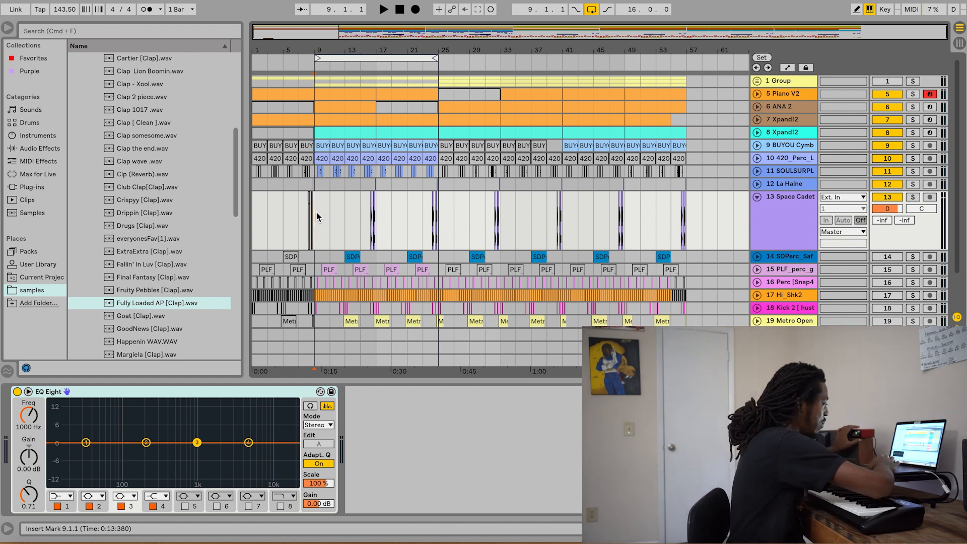
Play the mix from bar 9, activating and expanding the 14 SDPerc_Saf and 15 PLF_perc_g tracks
key("space")
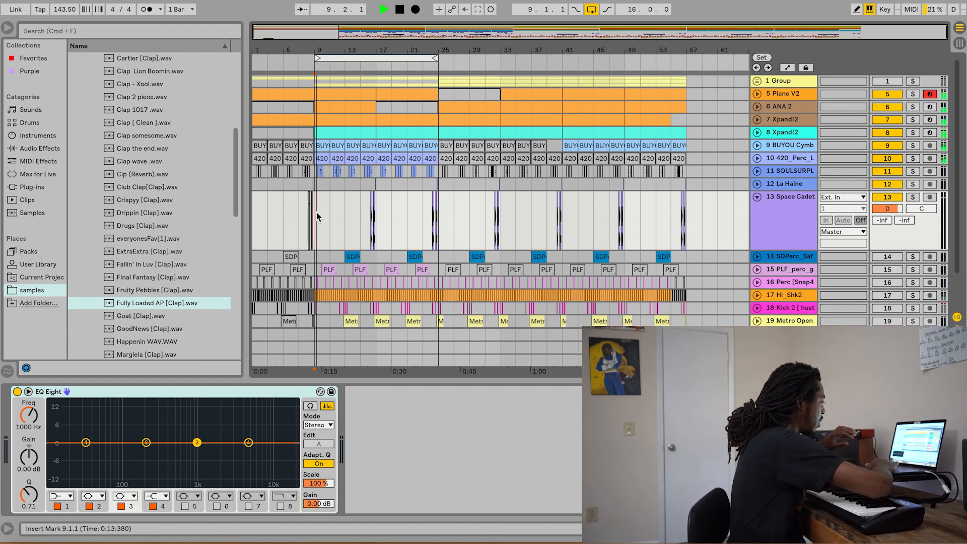
left_click(757, 256)
left_click(757, 256)
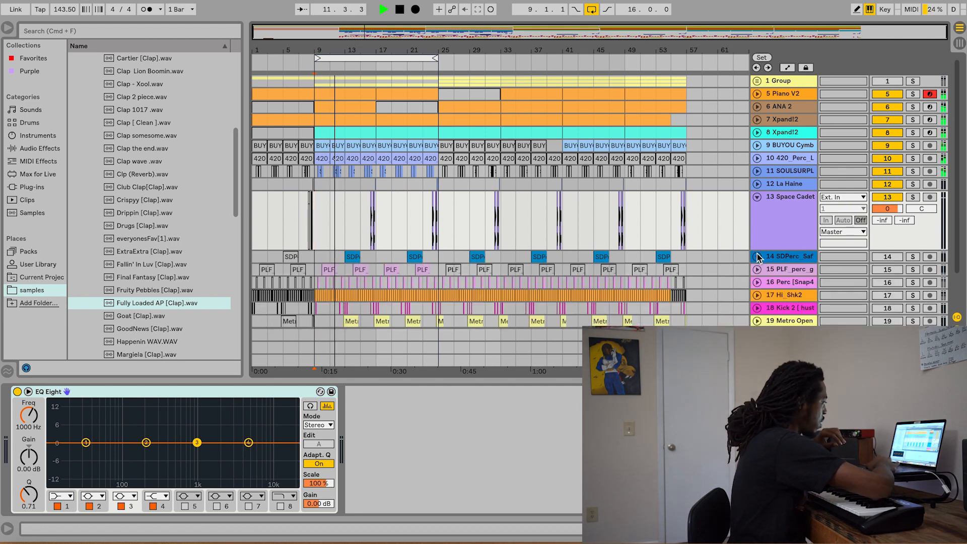
left_click(885, 257)
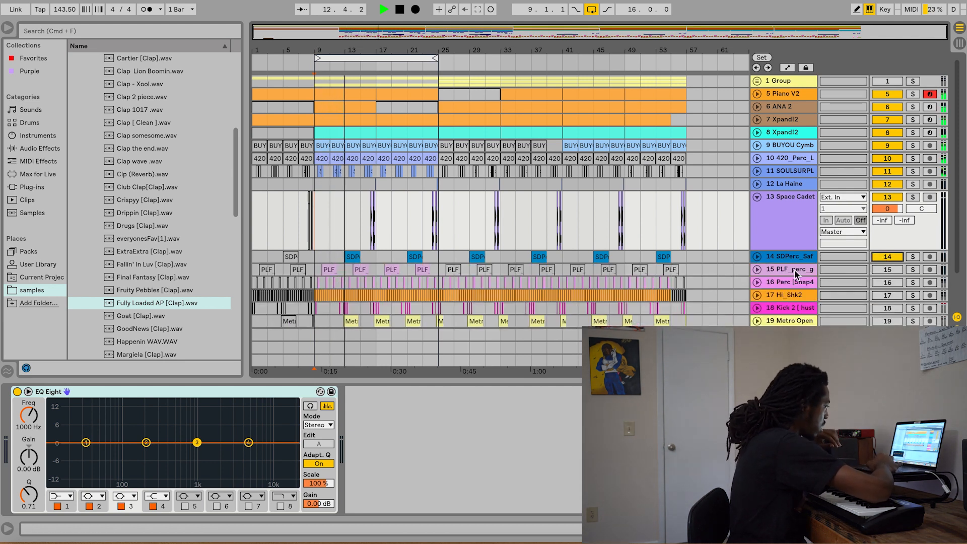
left_click(757, 269)
key("space")
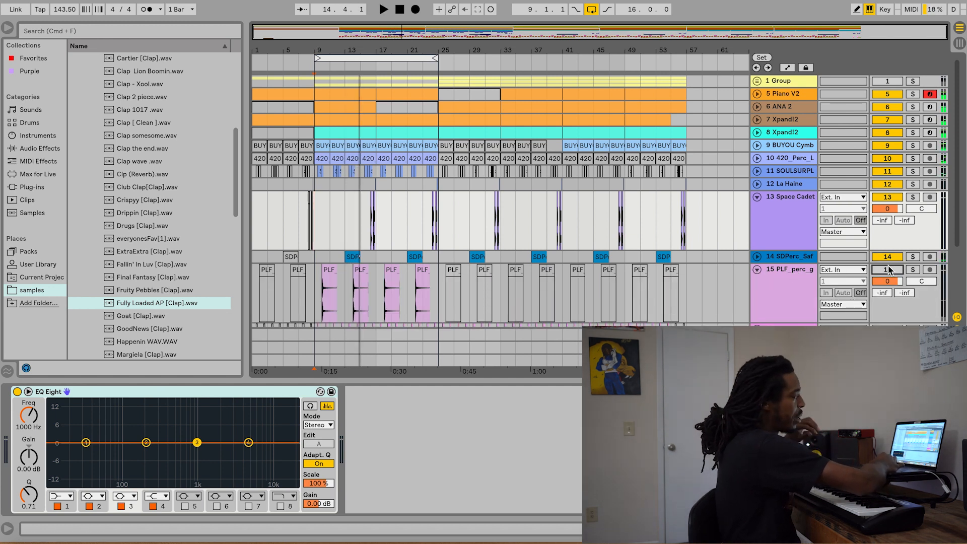
left_click(757, 257)
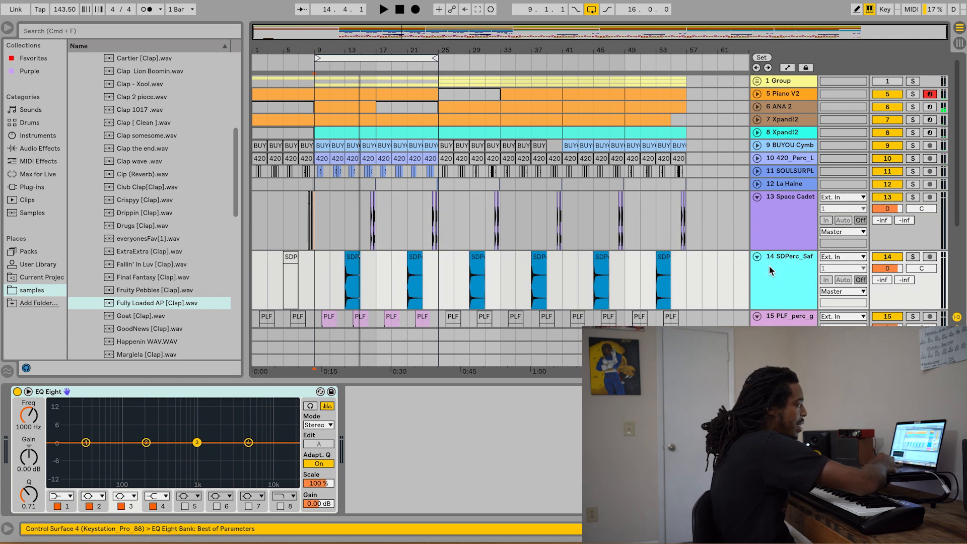
View the effects on tracks 15 PLF_perc_g and 14 SDPerc_Saf, and lower their volumes to -9.0 dB and -9.3 dB respectively during playback
scroll(769, 264, "down", 5)
left_click(777, 180)
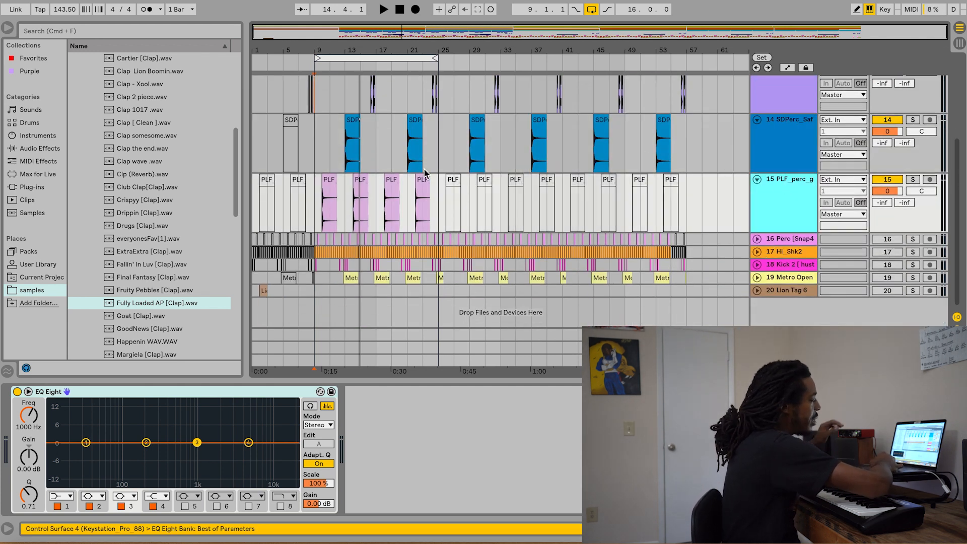
left_click(773, 147)
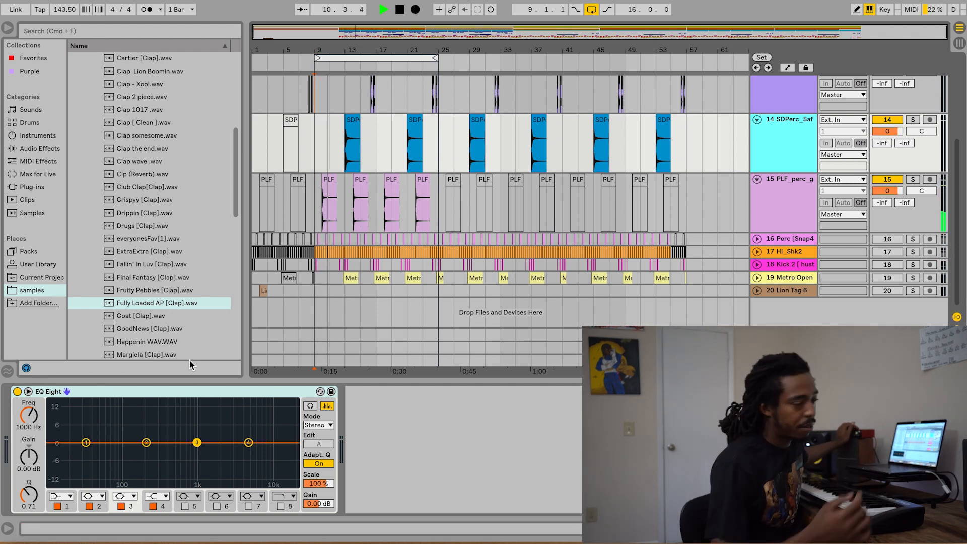
left_click_drag(904, 191, 887, 170)
left_click_drag(887, 131, 888, 151)
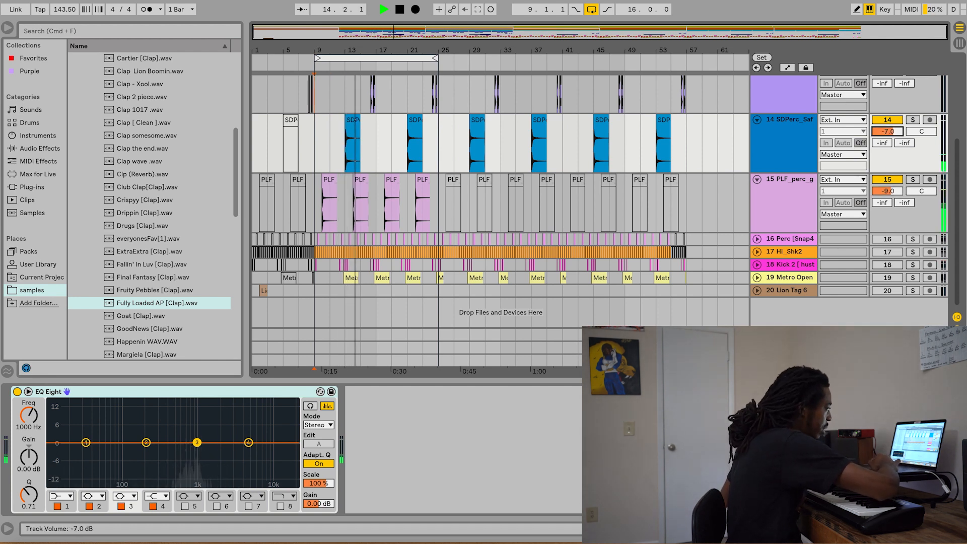
key("space")
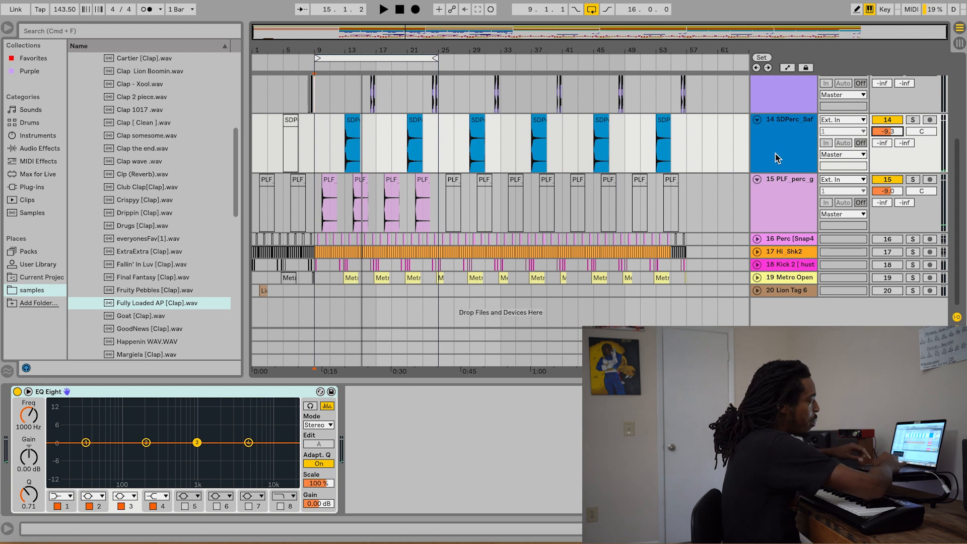
Lower 14 SDPerc_Saf and 15 PLF_perc_g together to -14.3 and -14.0 dB, audition them from bar 9 and collapse both tracks
left_click(775, 204, "shift")
left_click_drag(887, 186, 887, 198)
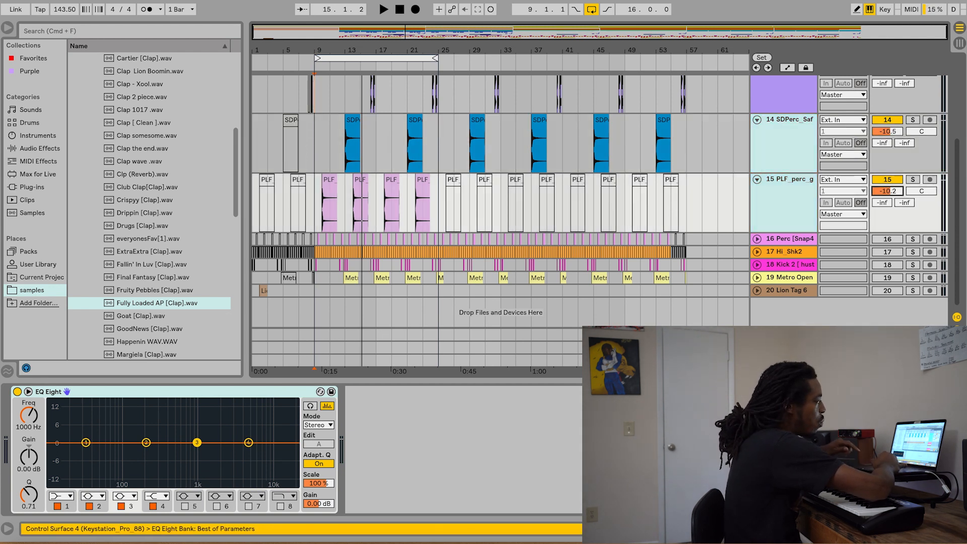
key("space")
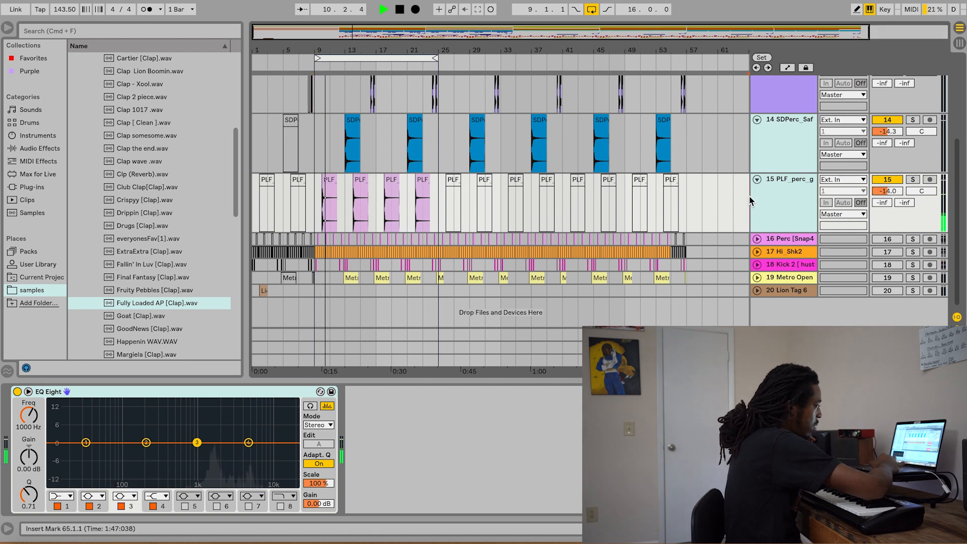
left_click(761, 133)
left_click(757, 120)
left_click(757, 133)
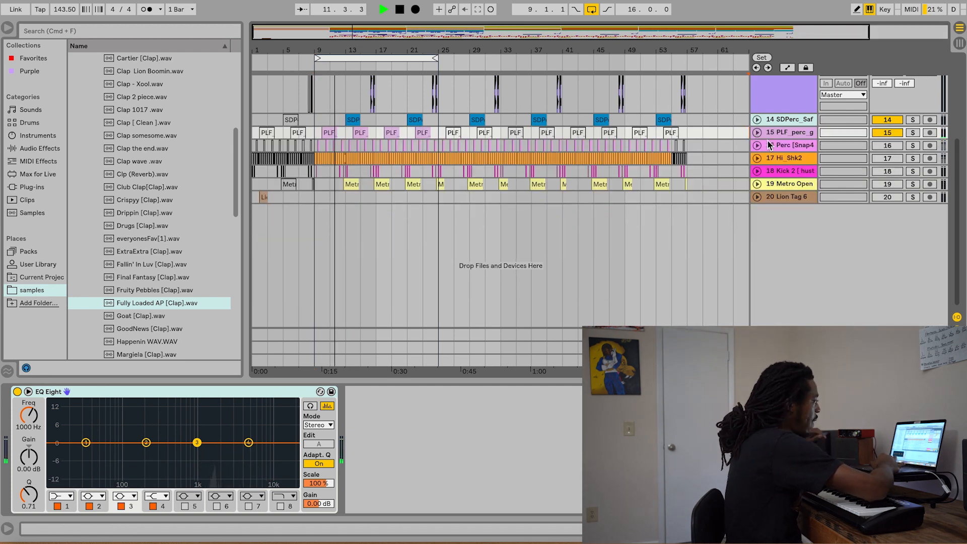
key("space")
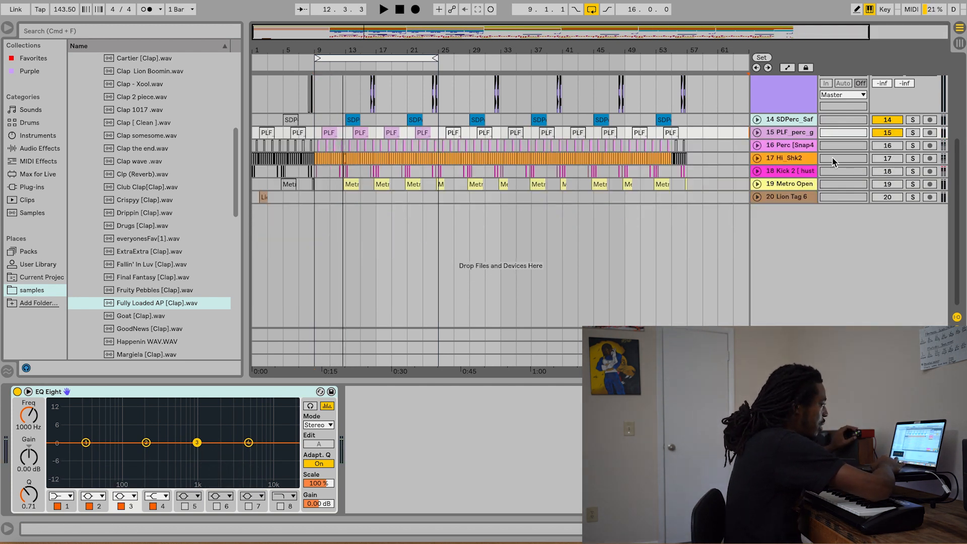
Expand and activate the 16 Perc [Snap4 track, show its effects and play the mix from bar 9
left_click(756, 146)
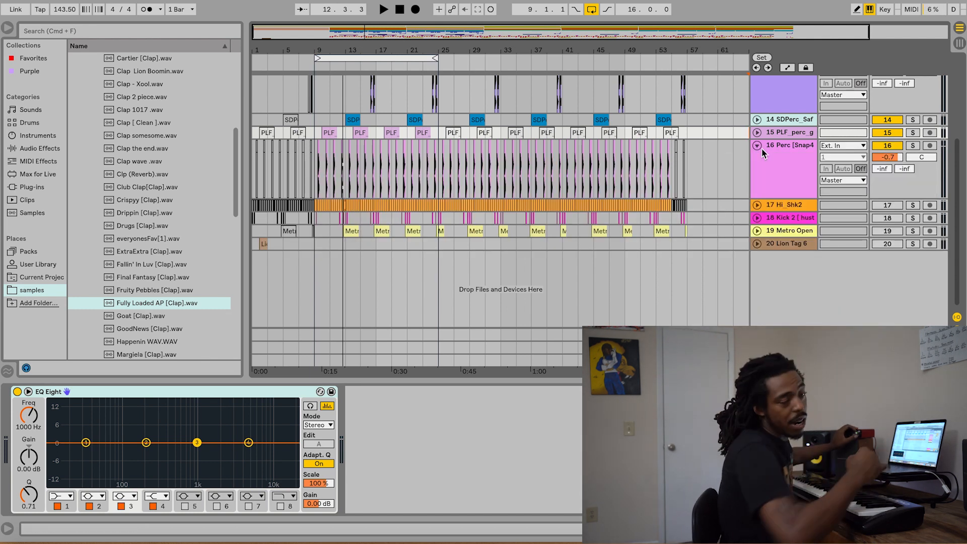
left_click(778, 163)
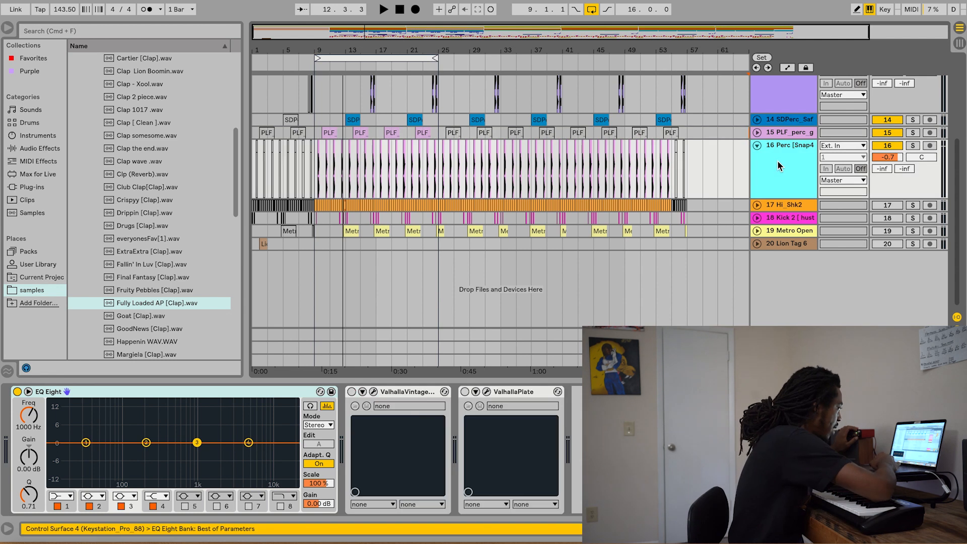
key("space")
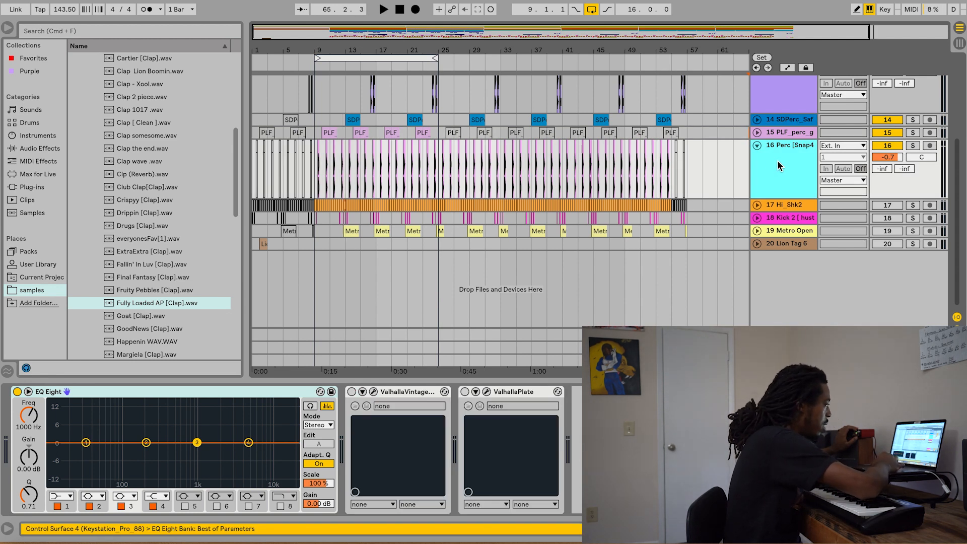
left_click(316, 178)
key("space")
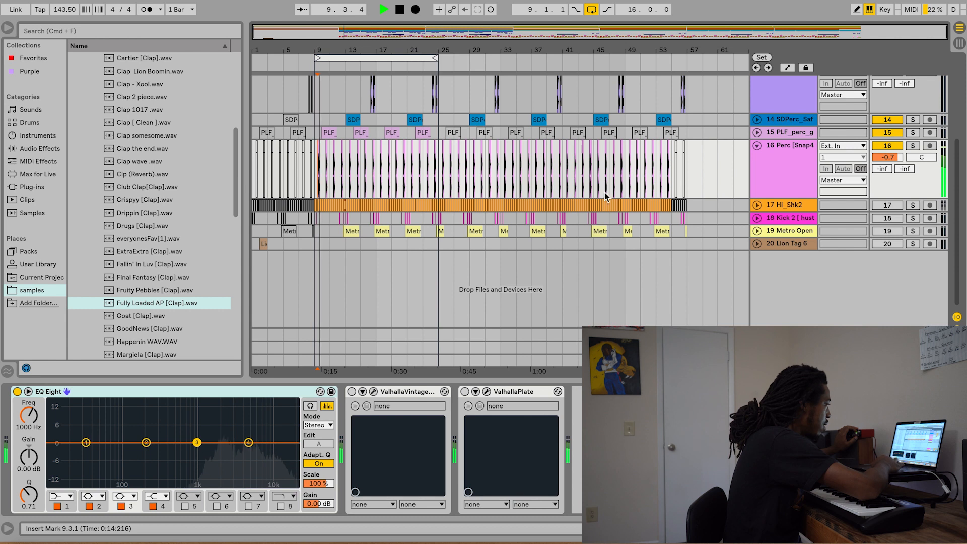
In the 16 Perc [Snap4 track's EQ Eight, set band 1 to low cut at 880 Hz
left_click(86, 443)
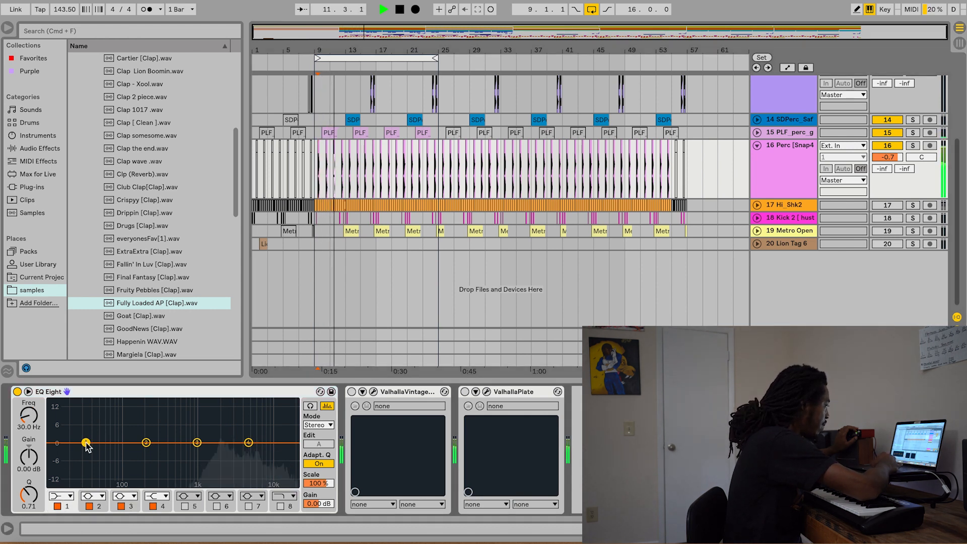
left_click(63, 495)
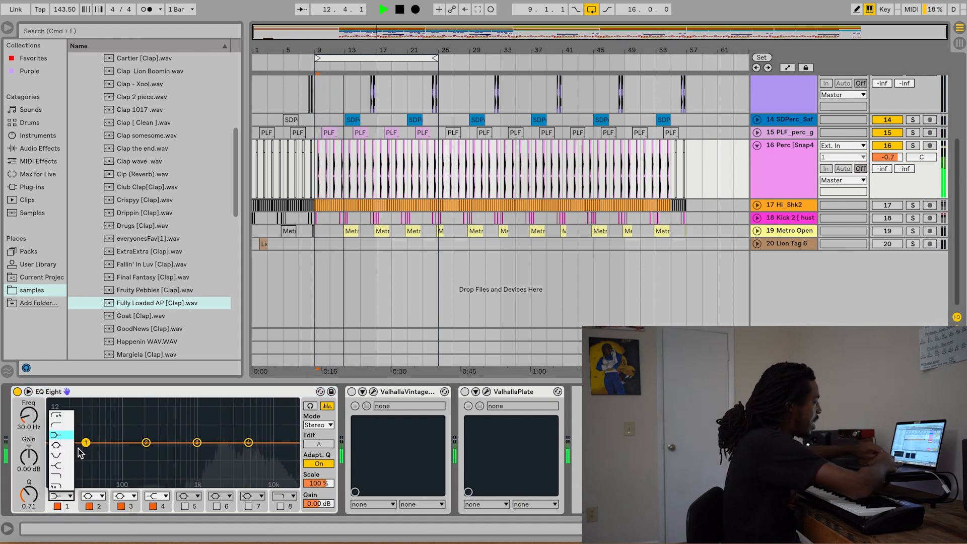
left_click(56, 424)
left_click_drag(86, 452, 193, 453)
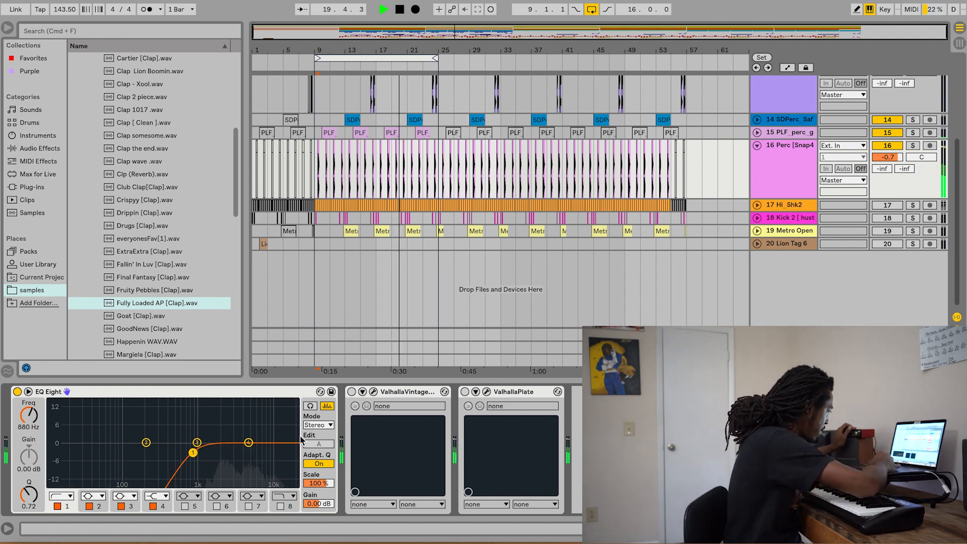
Enable both Valhalla reverbs on 16 Perc [Snap4, compare ValhallaPlate off and on in solo, and return the track to the mix
left_click(352, 392)
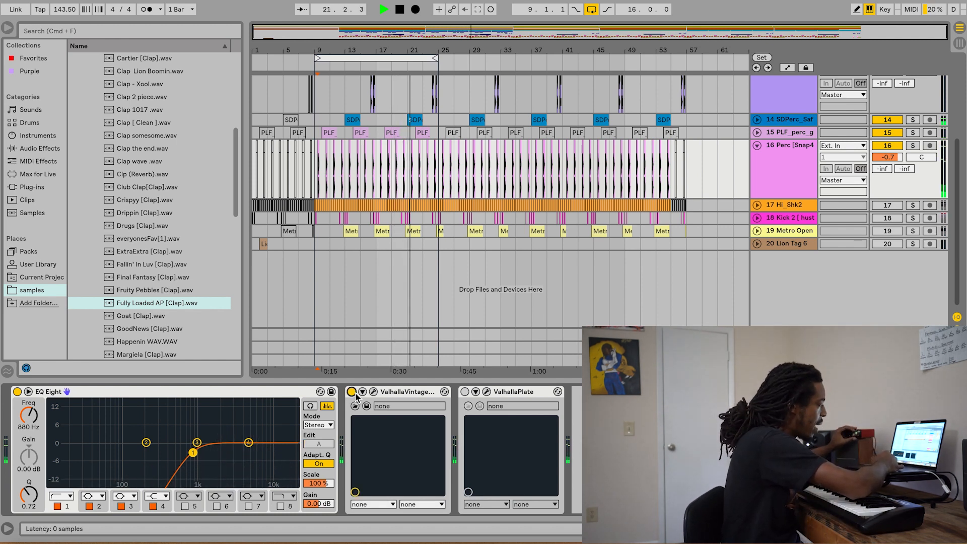
left_click(464, 392)
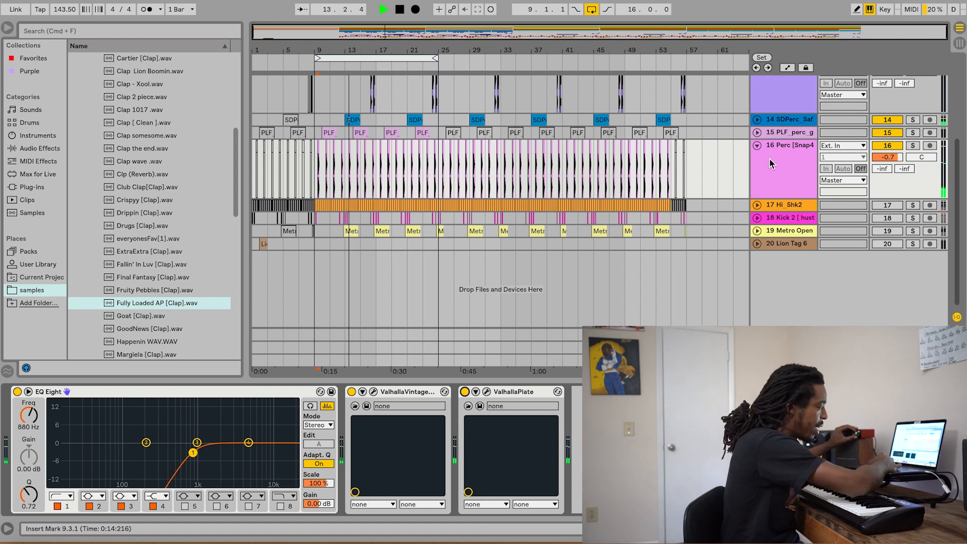
left_click(913, 146)
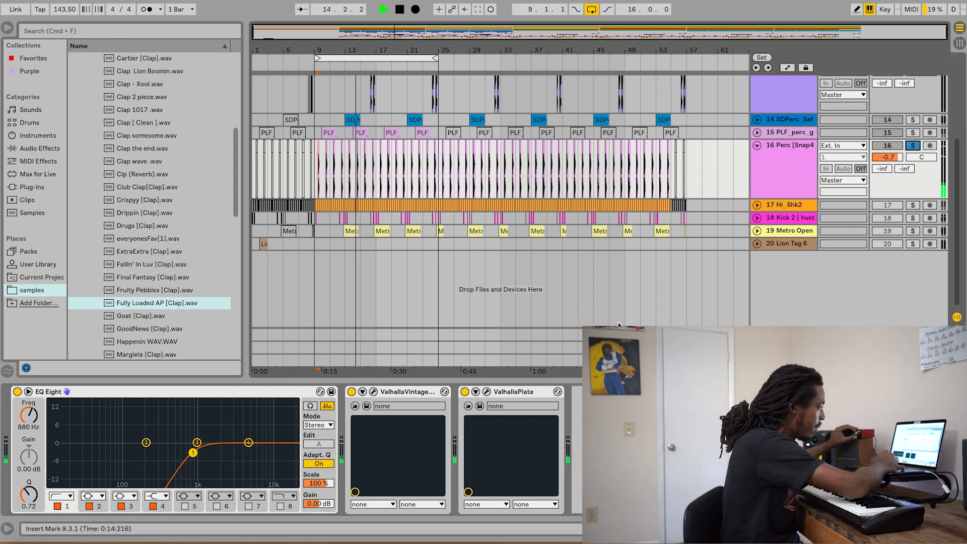
left_click(464, 392)
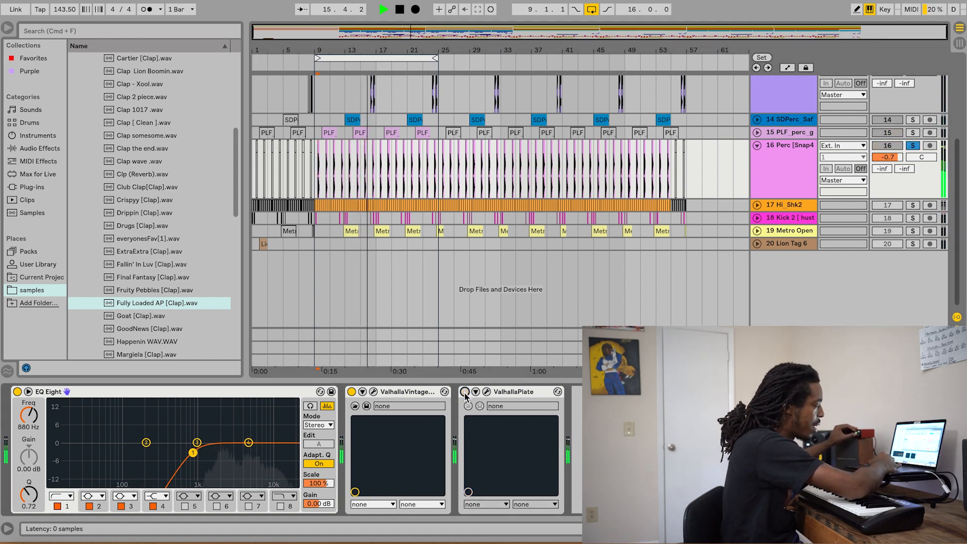
left_click(465, 391)
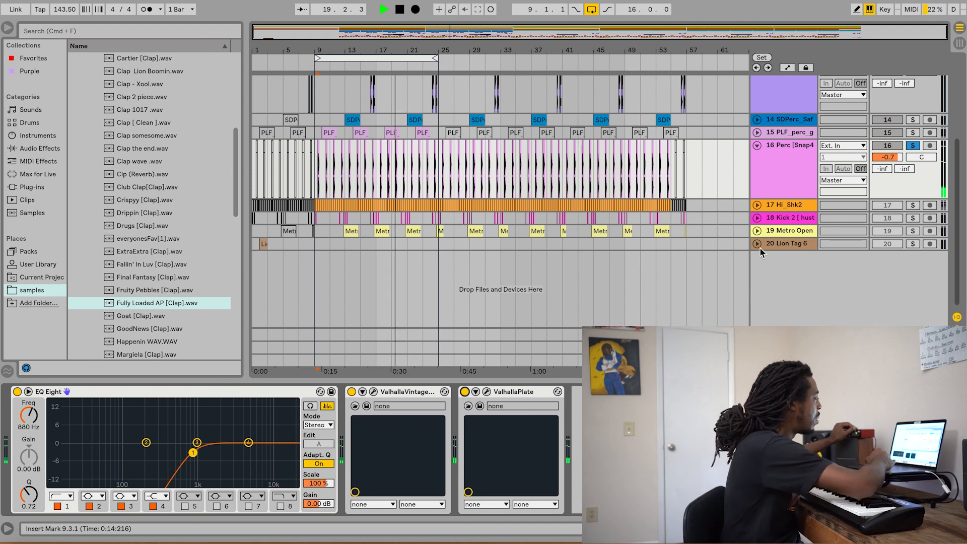
left_click(912, 146)
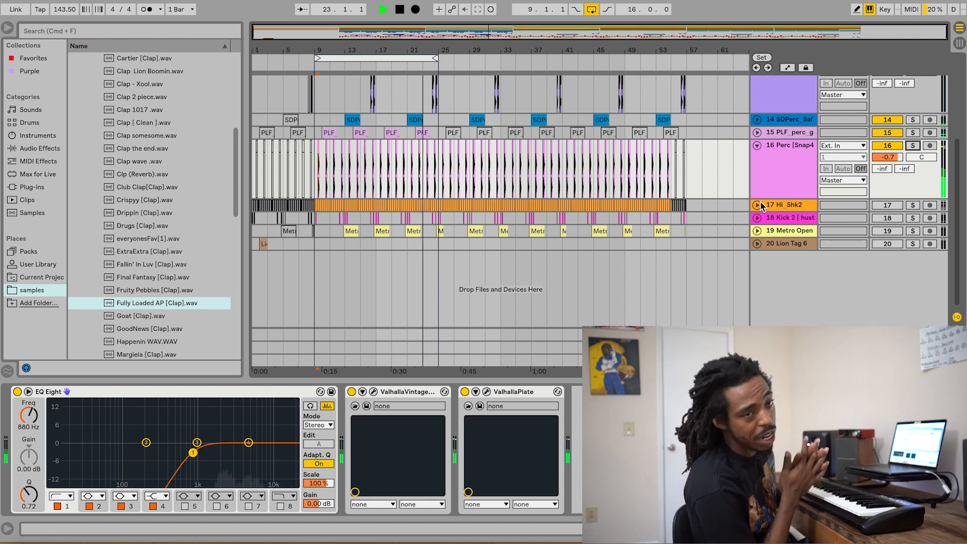
Activate and expand the 17 Hi_Shk2 track, and select its clip at the start of bar 9
left_click(887, 205)
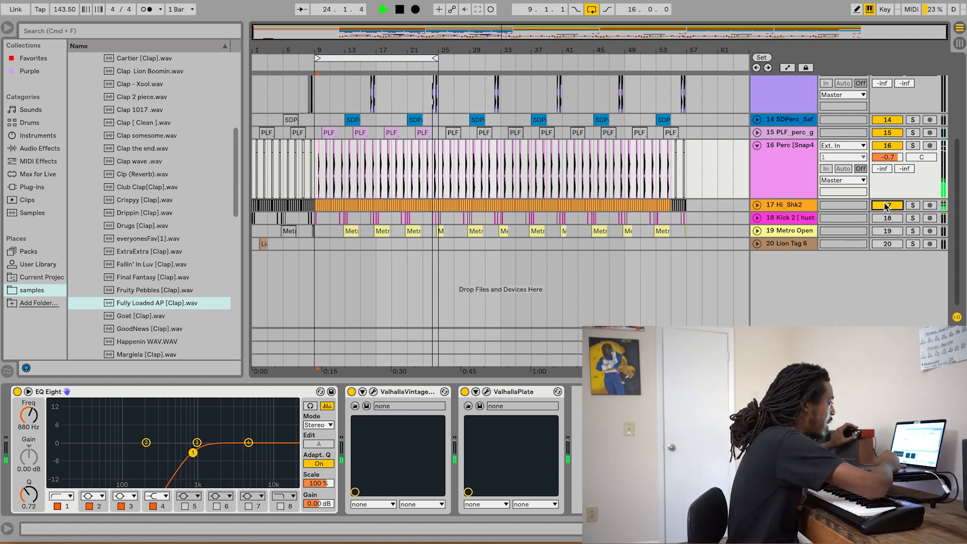
left_click(757, 205)
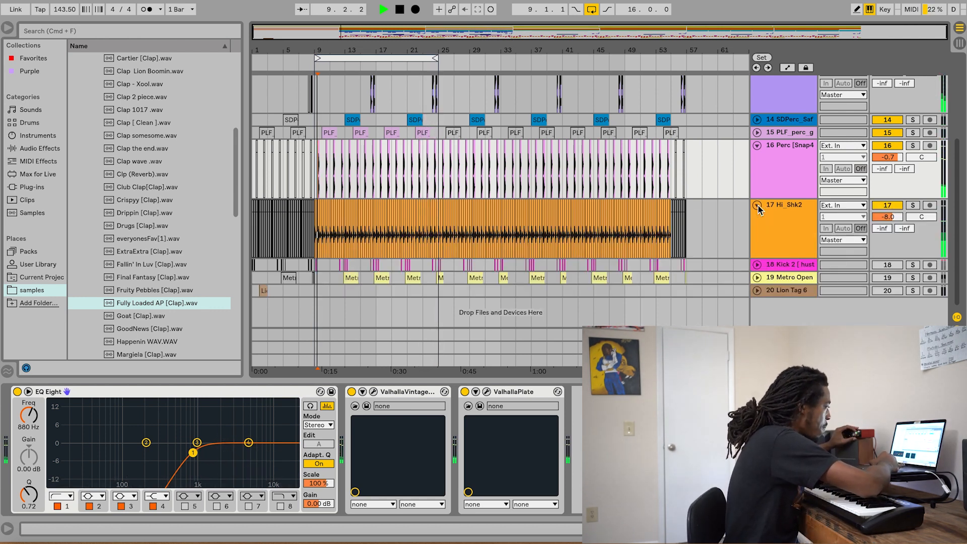
left_click(325, 217)
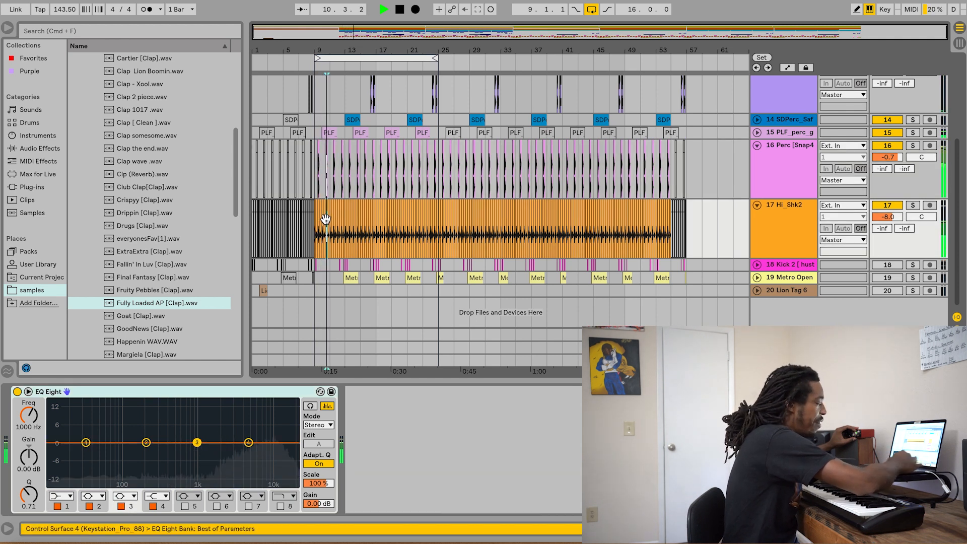
scroll(326, 219, "up", 10)
scroll(325, 219, "left", 5)
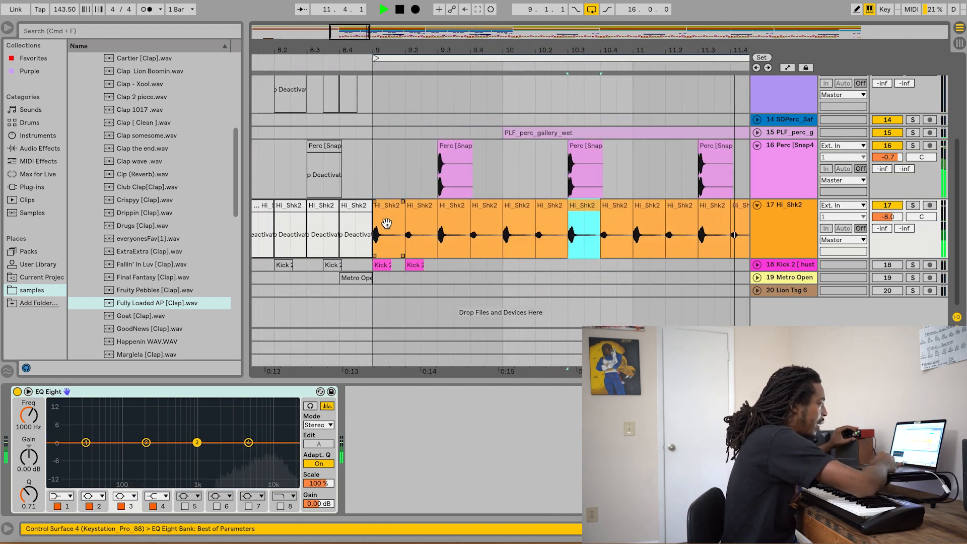
left_click(387, 224)
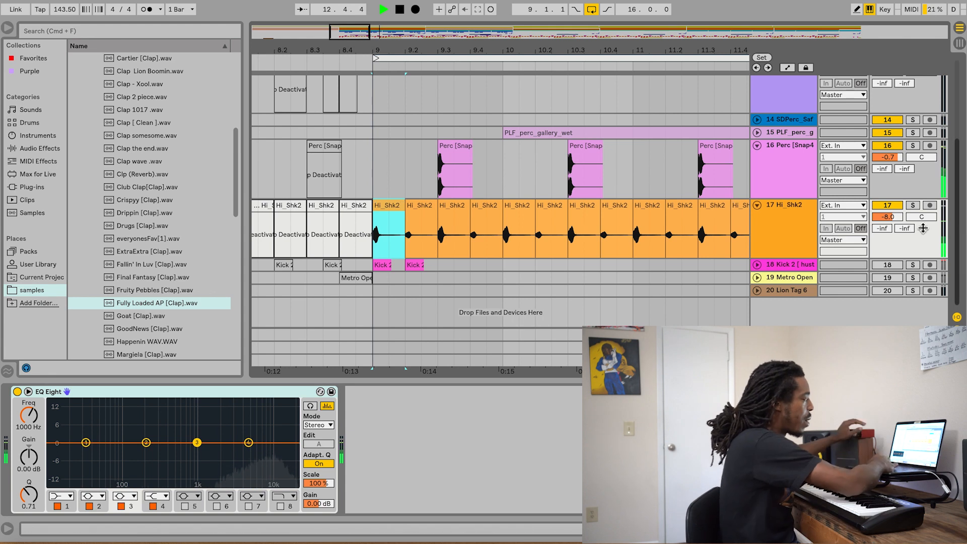
Audition the 17 Hi_Shk2 track in solo from the start of bar 9, and return it to the full mix
key("s")
left_click(387, 205)
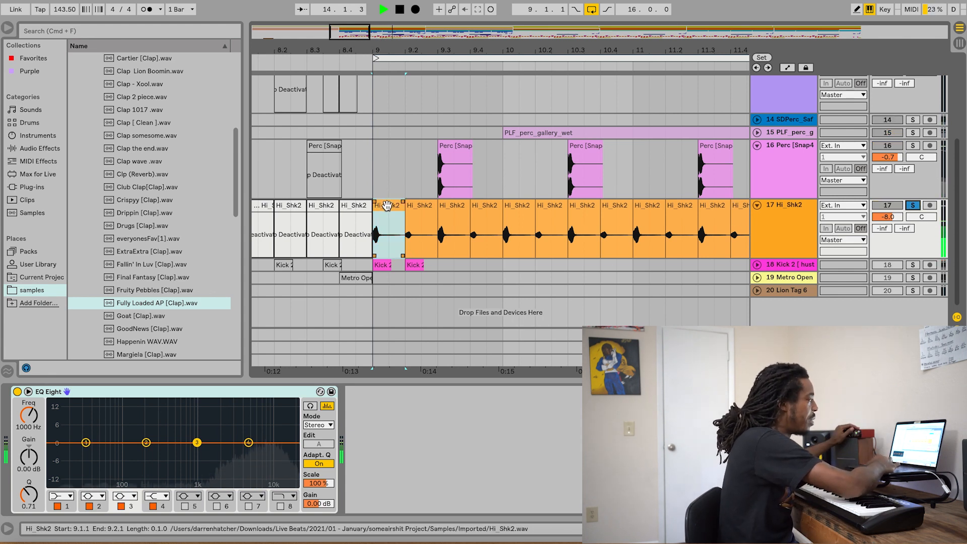
key("space")
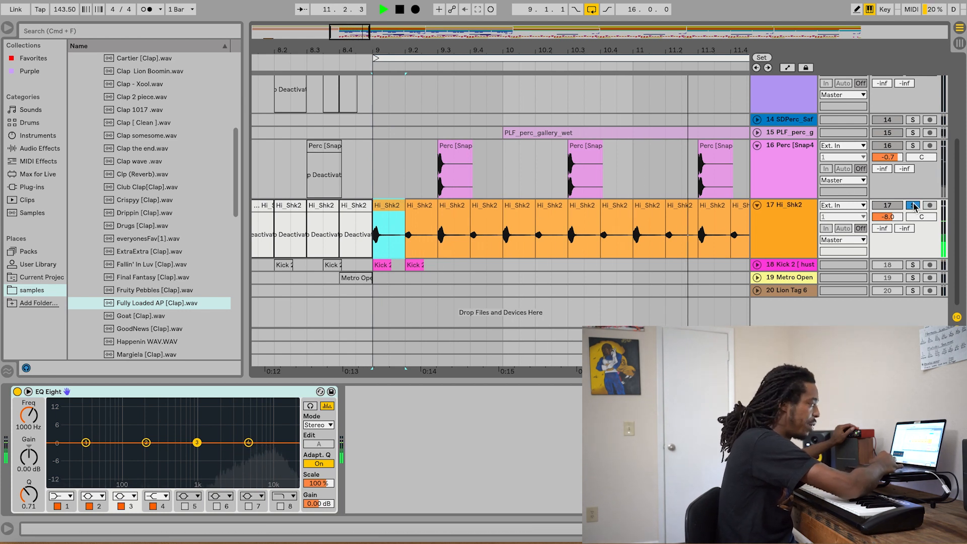
key("minus")
key("minus")
key("minus")
key("minus")
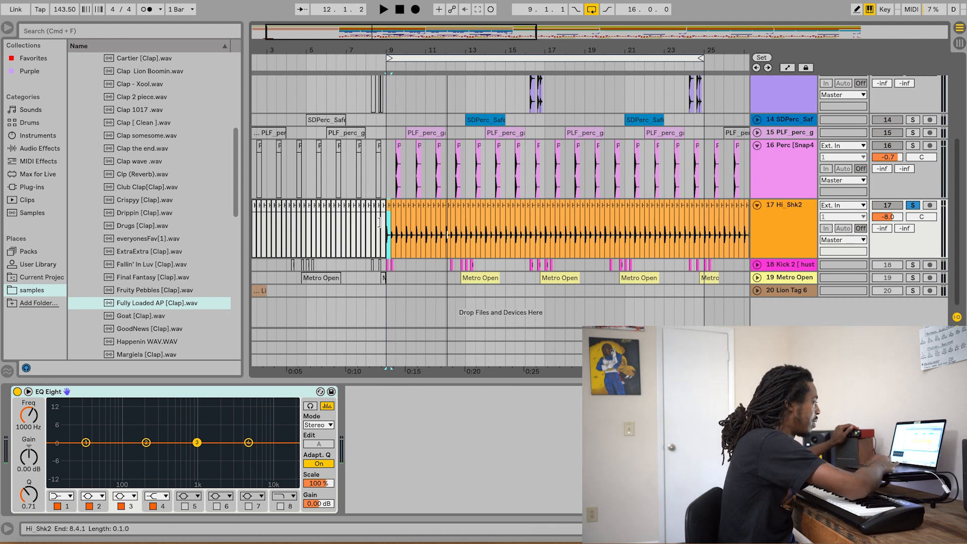
key("space")
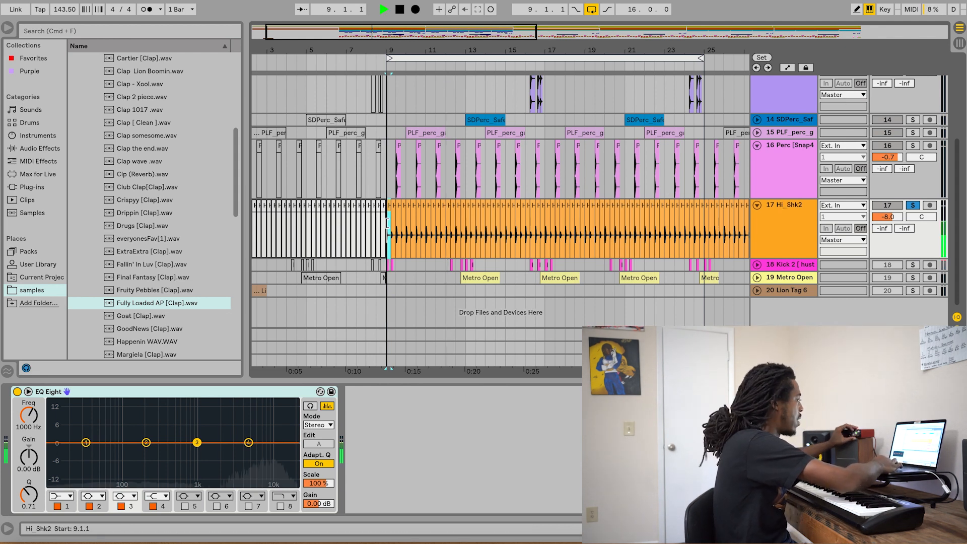
left_click(913, 205)
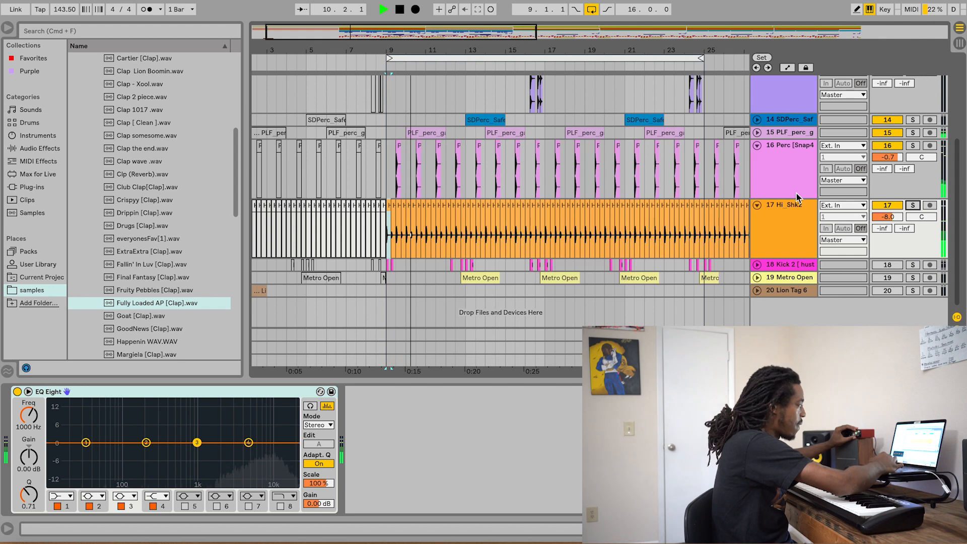
Collapse the expanded 13 Space Cadet, 16 Perc [Snap4 and 17 Hi_Shk2 tracks
scroll(625, 178, "up", 5)
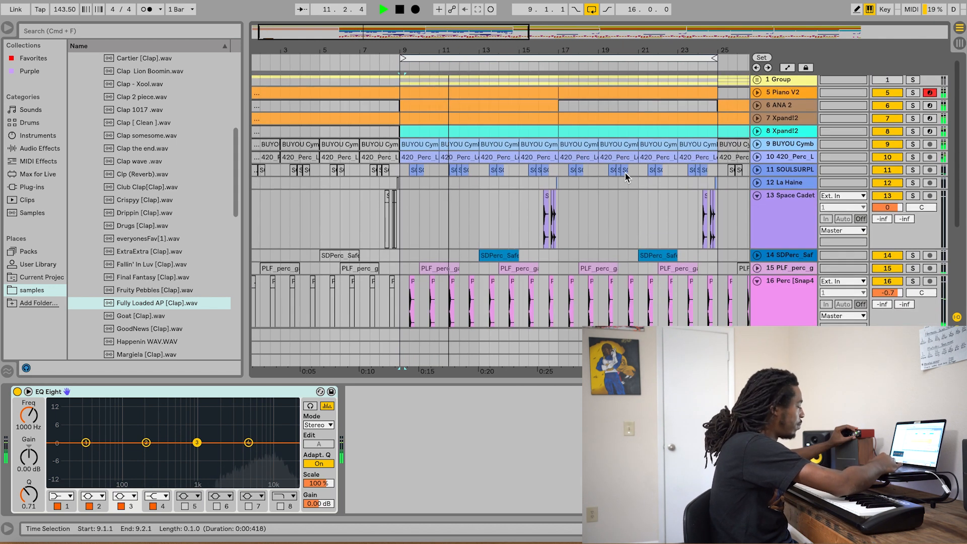
left_click(755, 197)
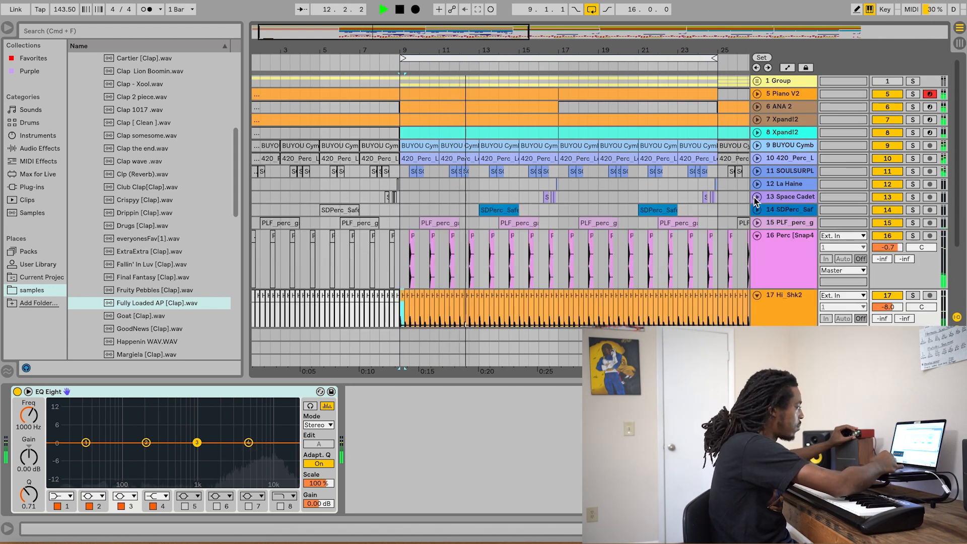
left_click(757, 236)
scroll(757, 235, "down", 2)
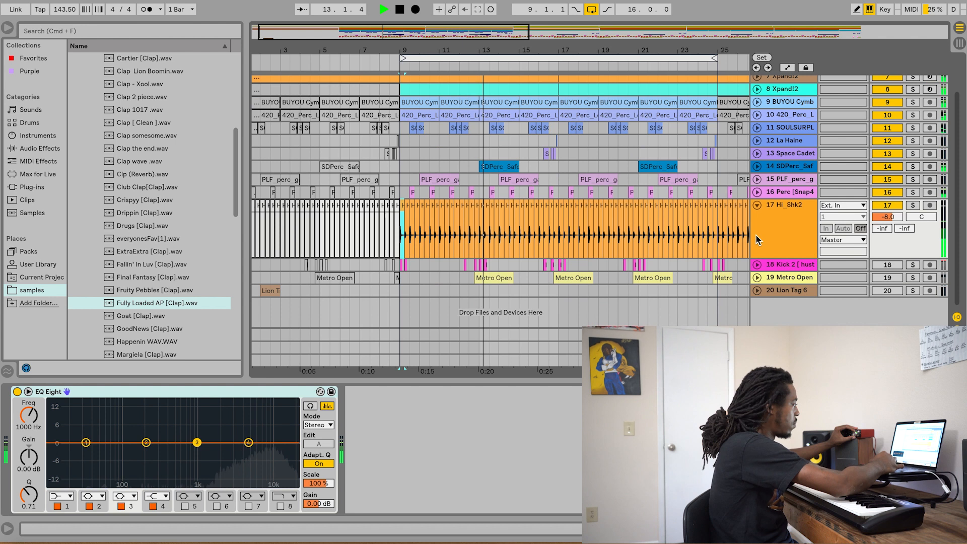
left_click(757, 205)
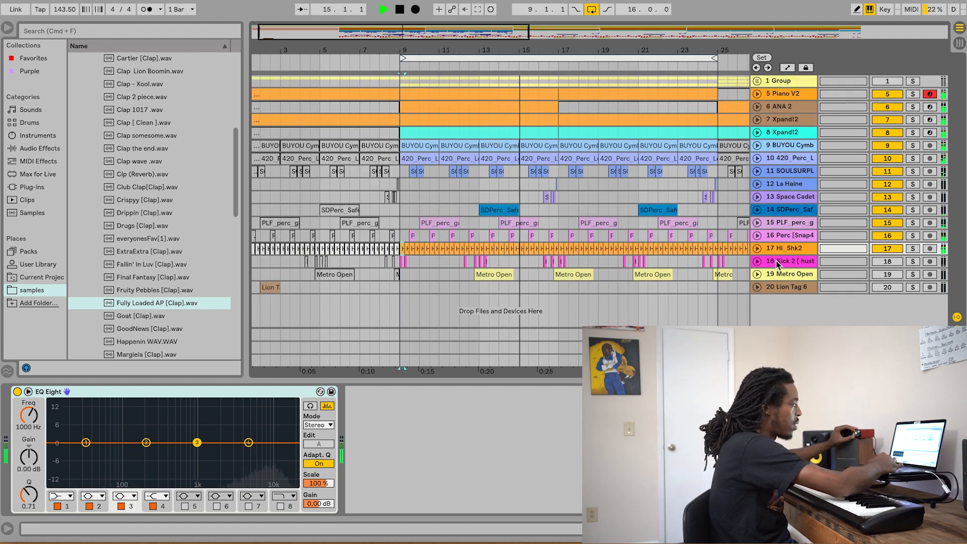
Activate the 19 Metro Open track, stop playback and show the track's effects
left_click(882, 274)
key("space")
left_click(766, 279)
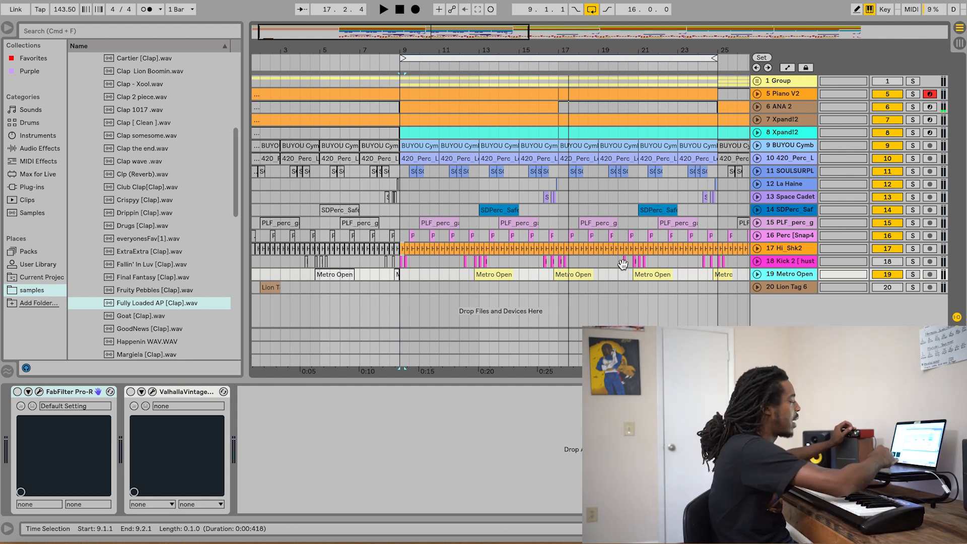
Enable FabFilter Pro-R on the 19 Metro Open track and review the reverb's settings in its plug-in window
left_click(17, 393)
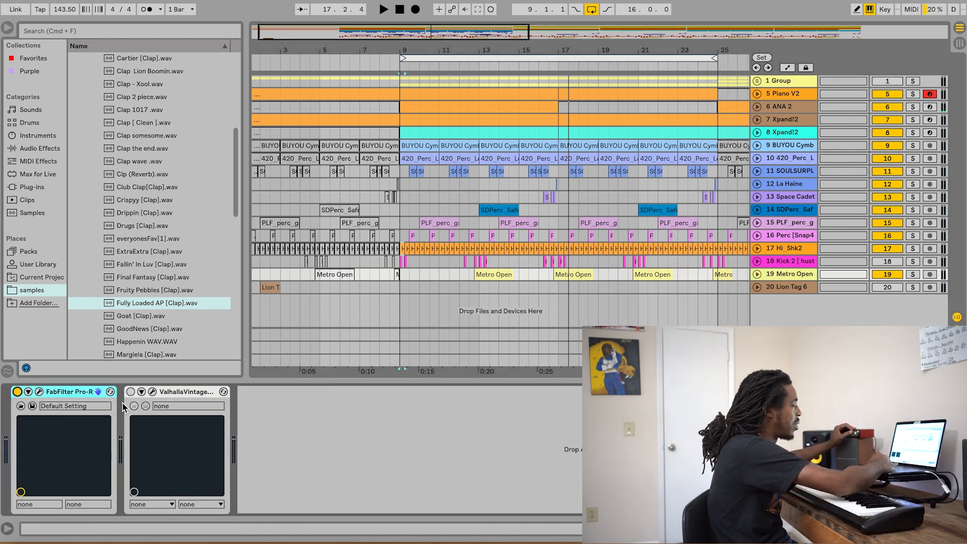
left_click(39, 391)
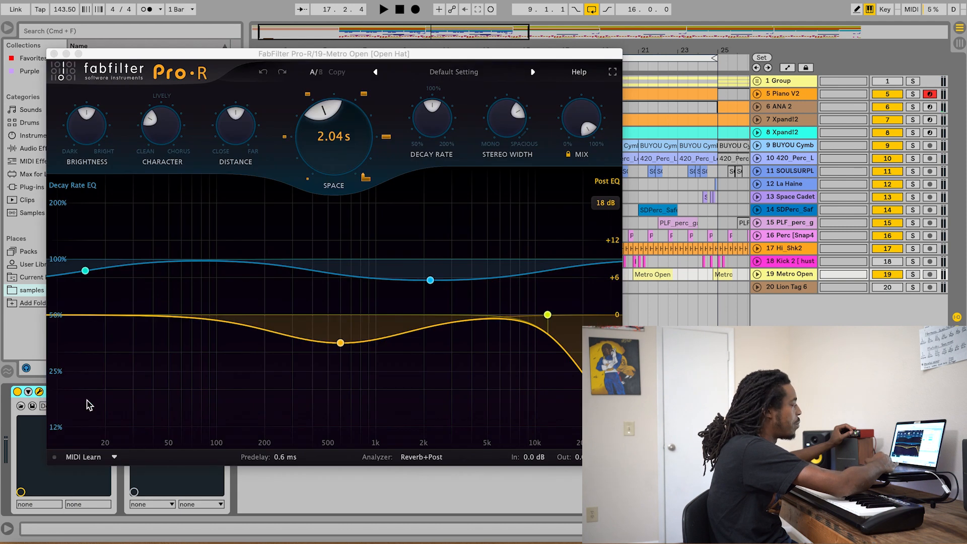
left_click(54, 53)
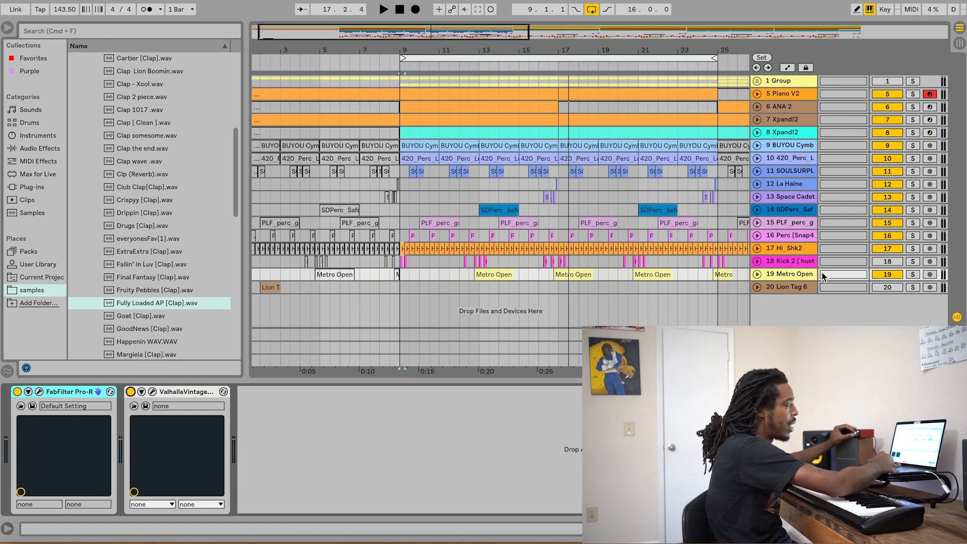
Expand 19 Metro Open, bypass both of its reverbs and audition the dry open hat in solo from just before bar 13
left_click(757, 274)
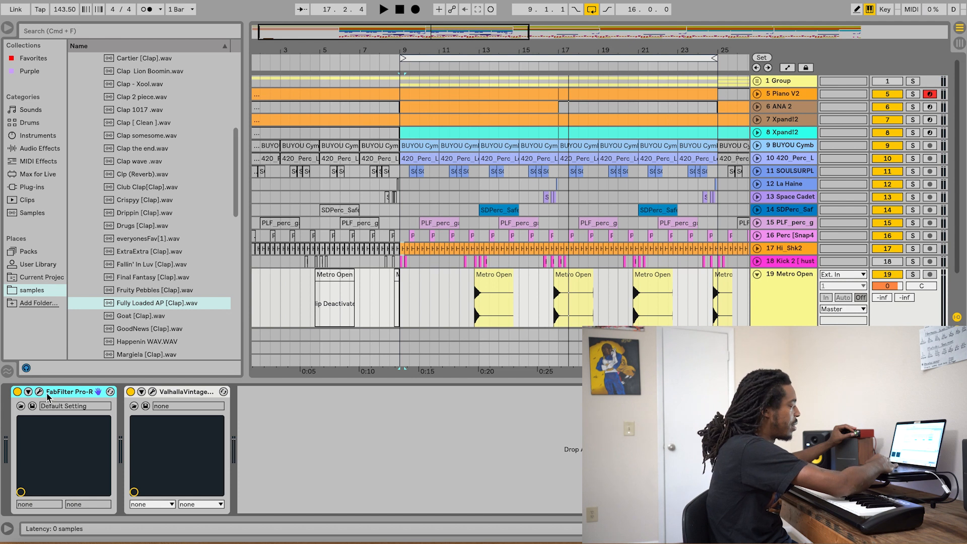
left_click(131, 391)
left_click(469, 319)
key("space")
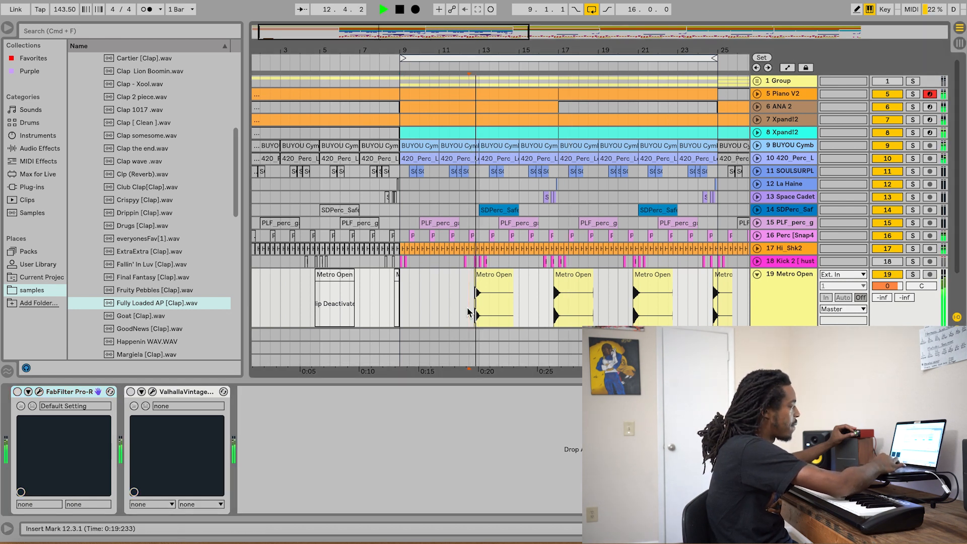
left_click(915, 277)
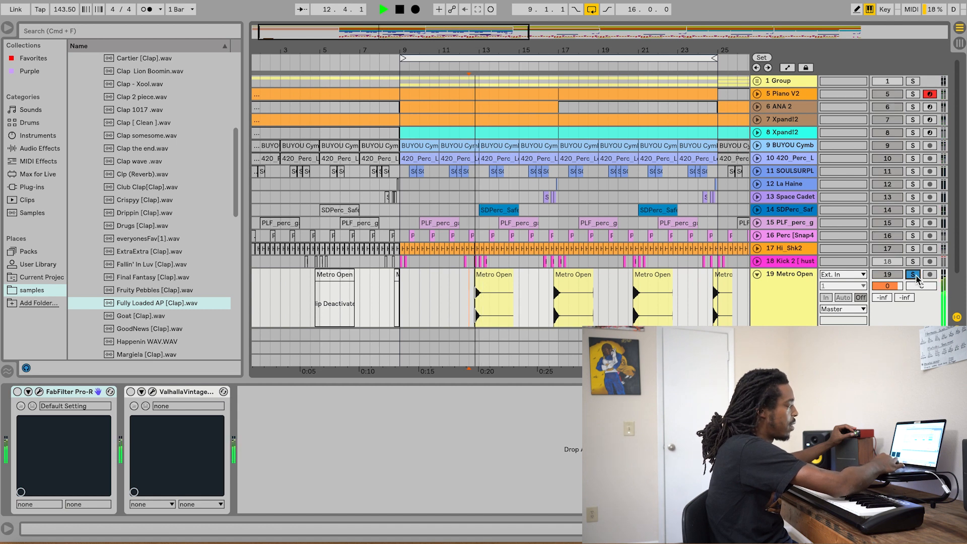
Enable FabFilter Pro-R and ValhallaVintage on 19 Metro Open, and play the soloed open hat from bar 12
left_click(17, 392)
left_click(130, 392)
left_click(459, 297)
key("space")
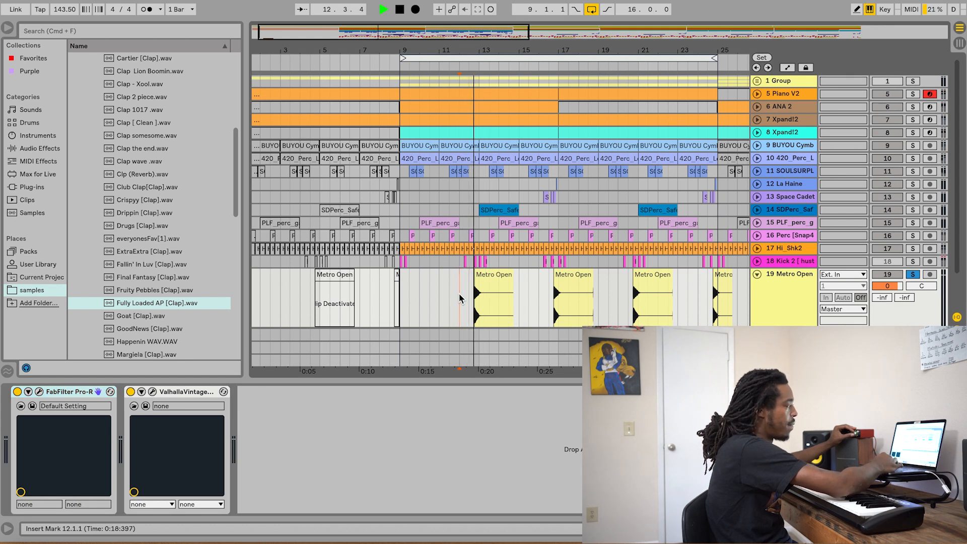
key("space")
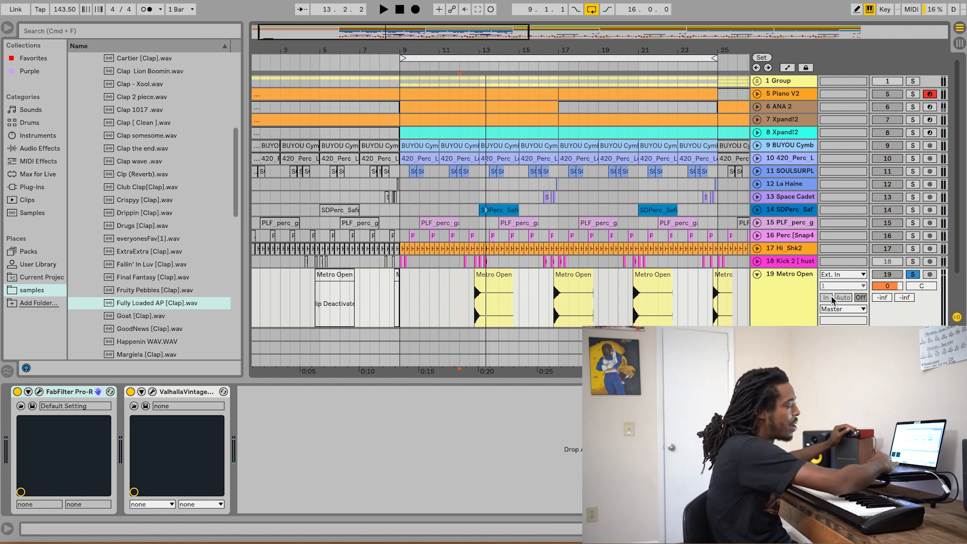
Take 19 Metro Open out of solo and listen to it in the full mix from bar 11.3
left_click(912, 275)
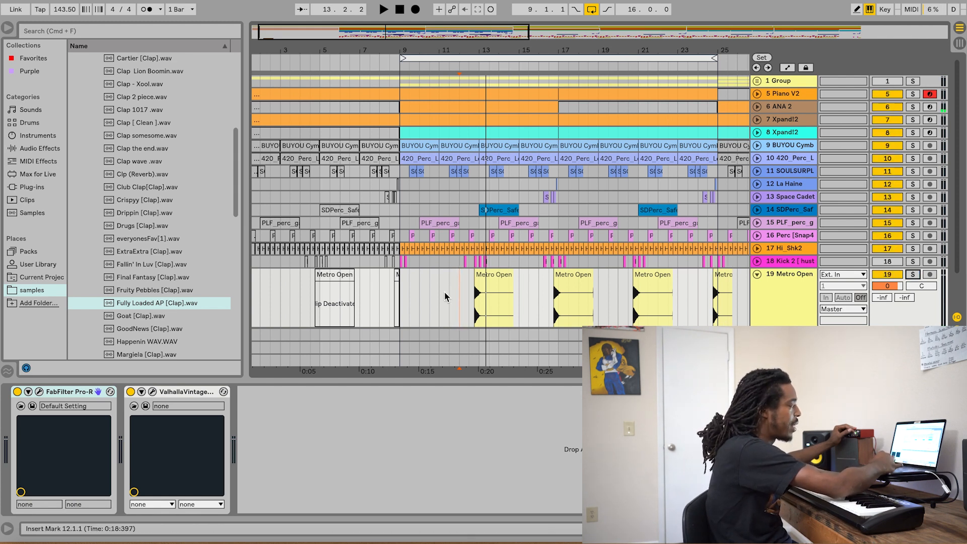
key("space")
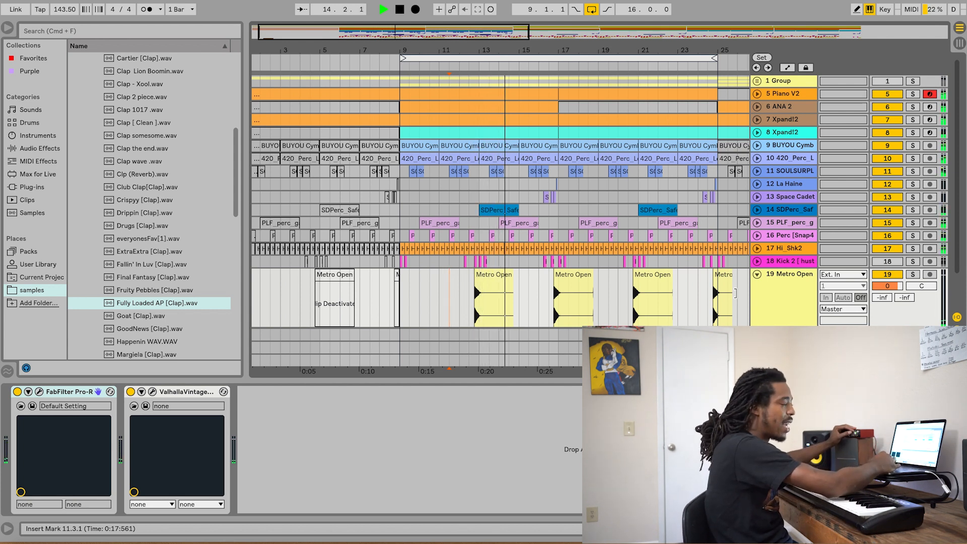
key("space")
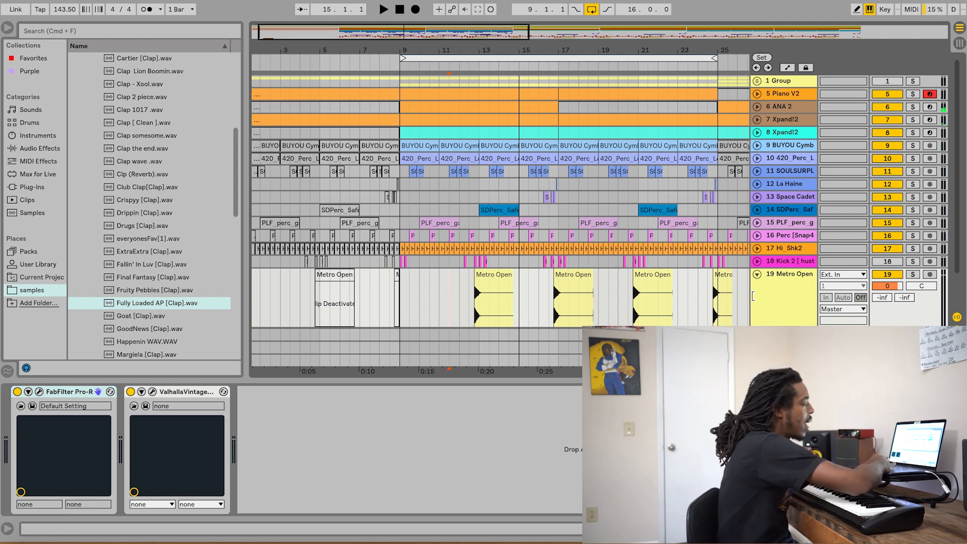
Show the 18 Kick 2 track's effects, enable its EQ Eight and select band 3
left_click(780, 262)
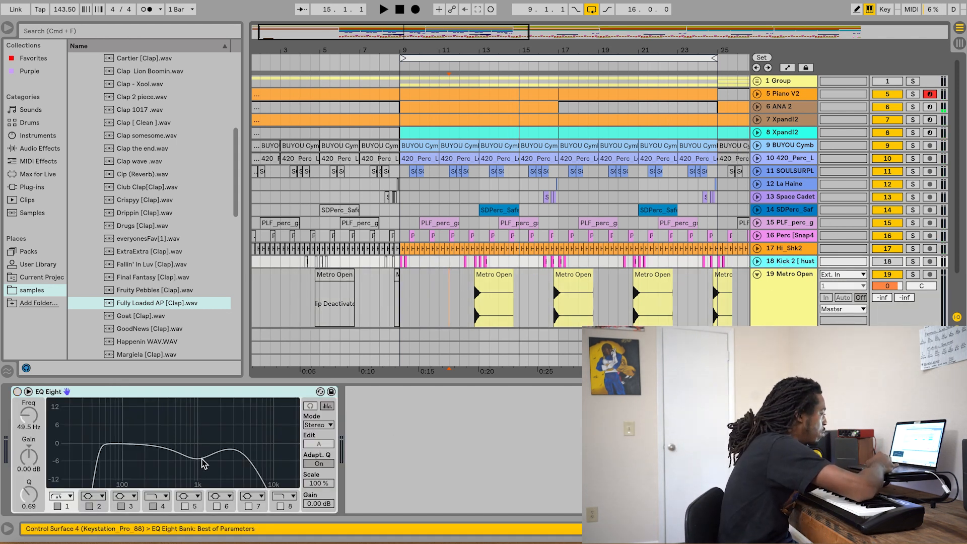
left_click(17, 392)
left_click(197, 457)
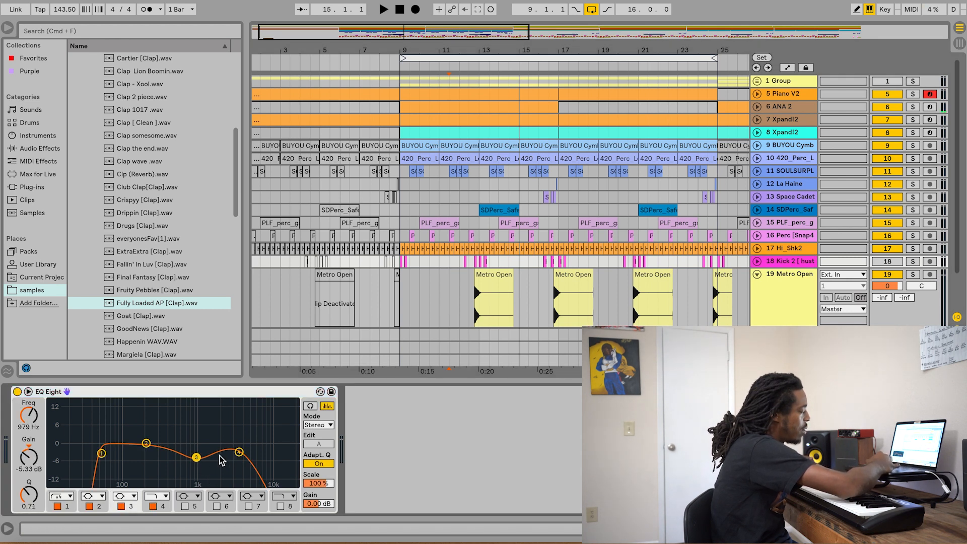
Activate the 18 Kick 2 track and play the mix from the start of bar 9 with the whole arrangement in view
left_click(400, 261)
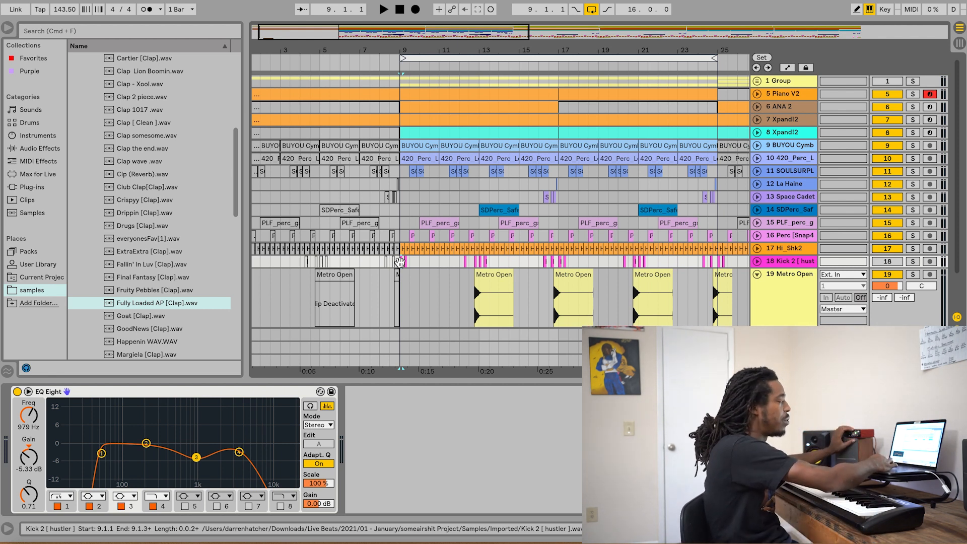
key("space")
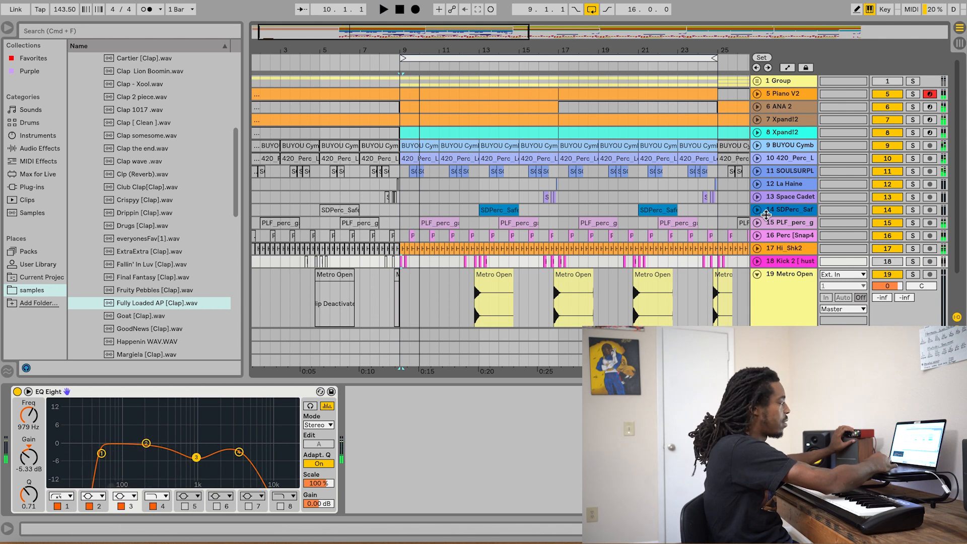
left_click(399, 261)
key("space")
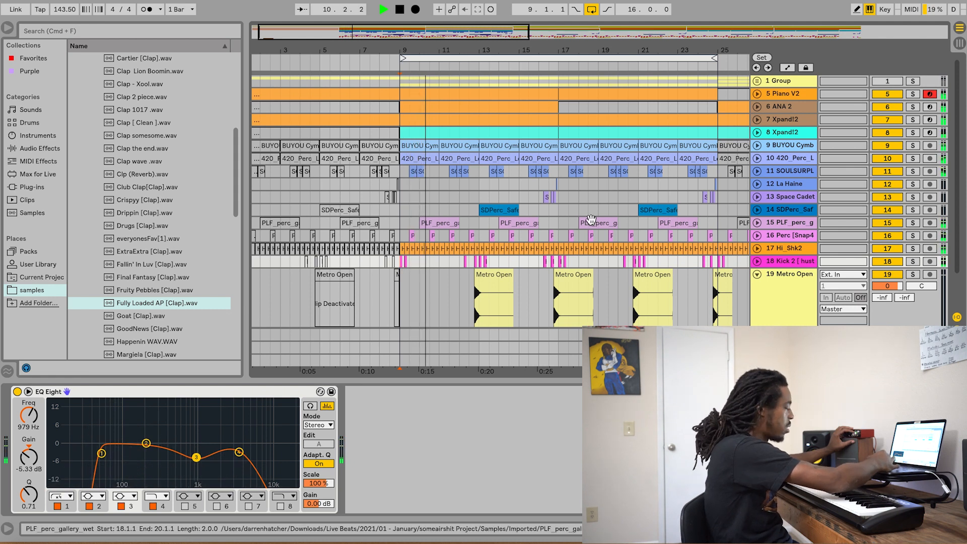
key("minus")
key("minus")
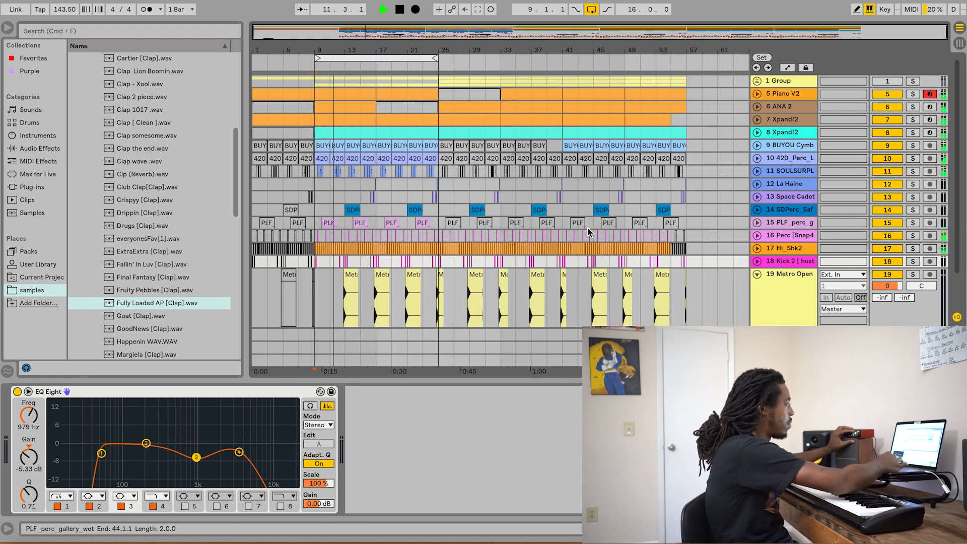